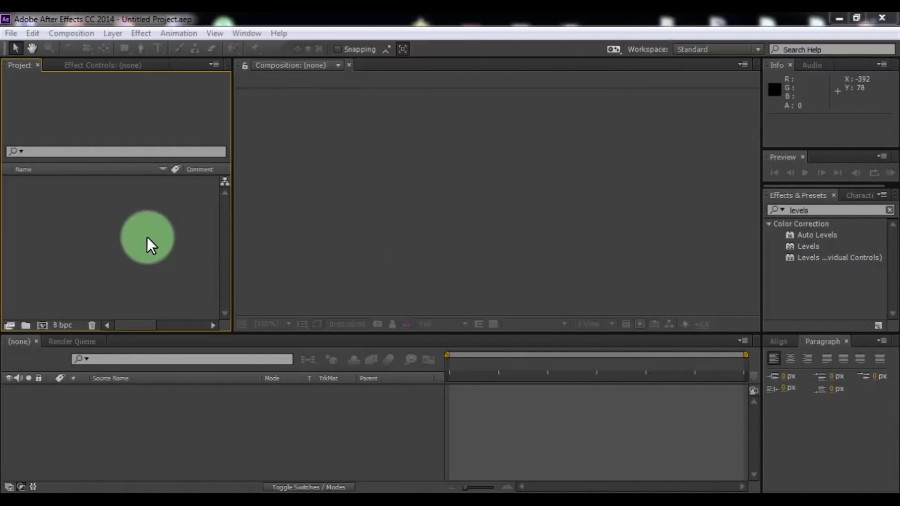
# Create a 1920×1080, 30 fps, 0:00:05:00 composition named 'Christmas Tree'
pyautogui.click(74, 34)
pyautogui.click(98, 48)
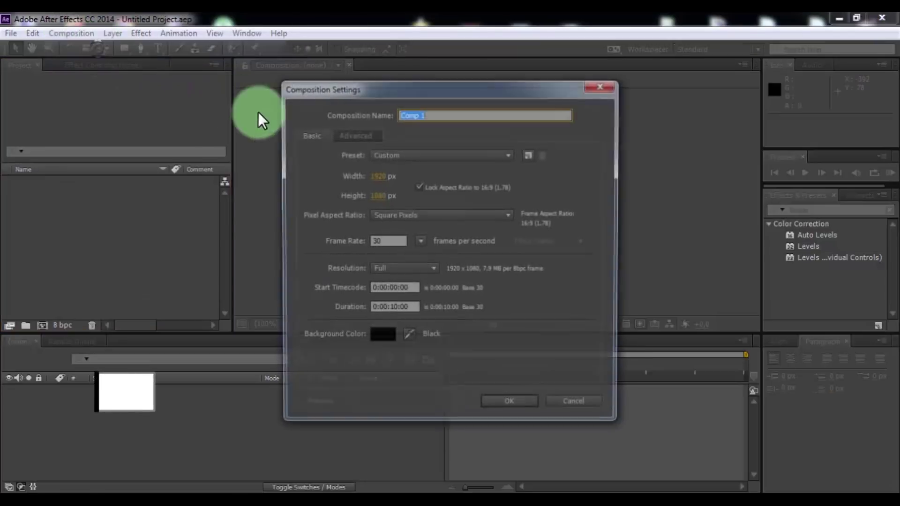
pyautogui.write('Christmas Tree')
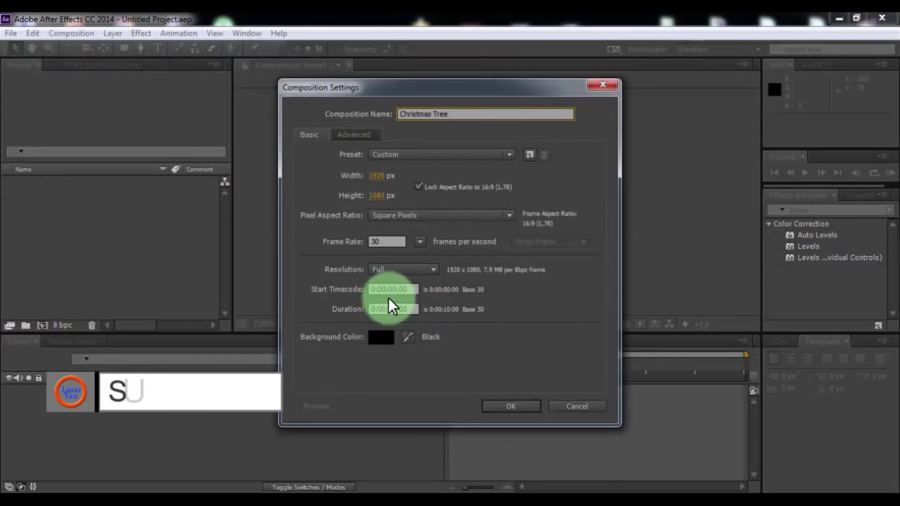
pyautogui.click(419, 241)
pyautogui.click(443, 358)
pyautogui.click(394, 309)
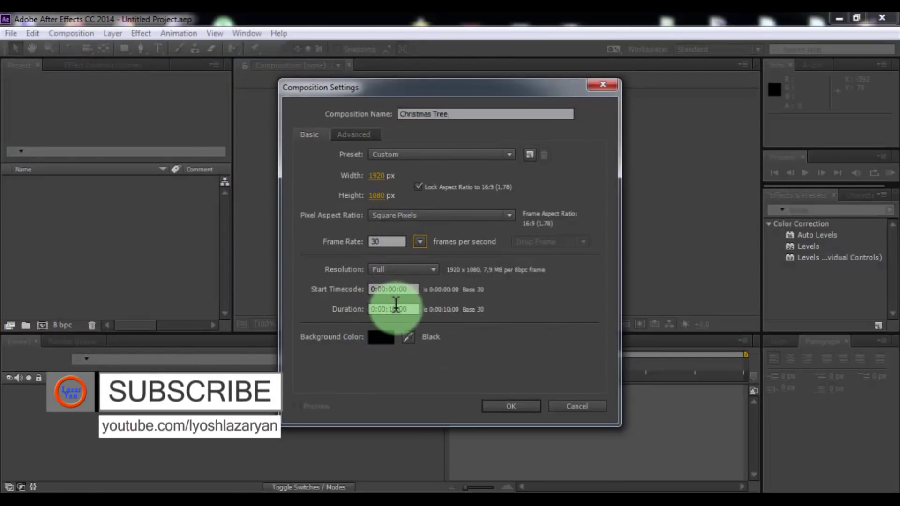
pyautogui.press('BackSpace')
pyautogui.press('BackSpace')
pyautogui.write('5')
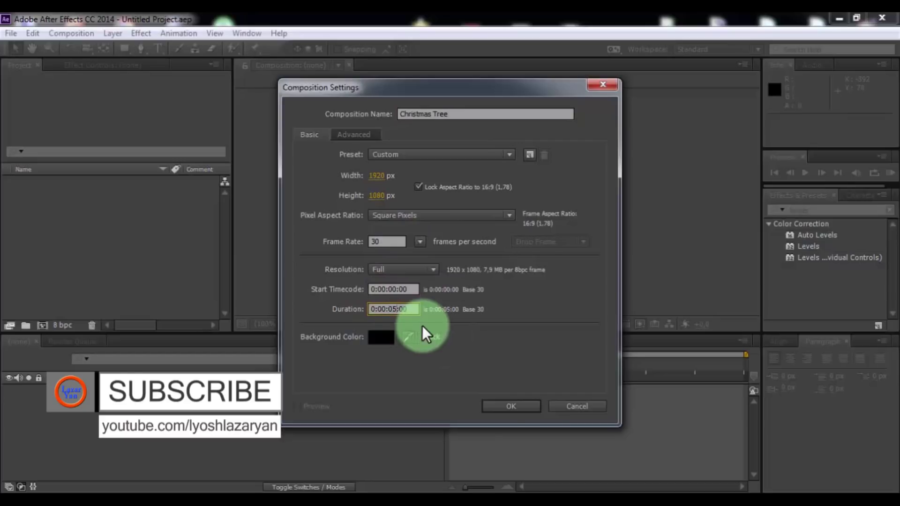
pyautogui.click(508, 406)
# Add a Null Object layer and turn on the Title/Action Safe guides
pyautogui.rightClick(160, 430)
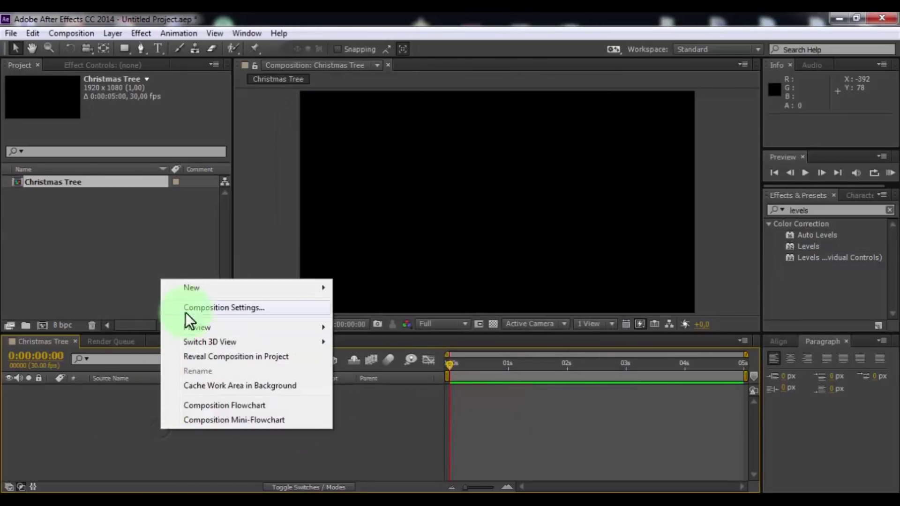
pyautogui.moveTo(198, 294)
pyautogui.click(378, 366)
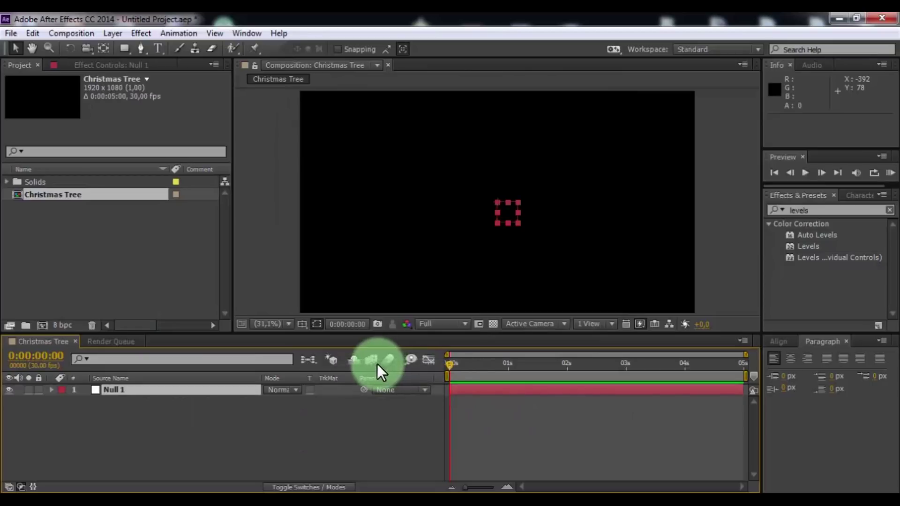
pyautogui.click(303, 324)
pyautogui.click(347, 339)
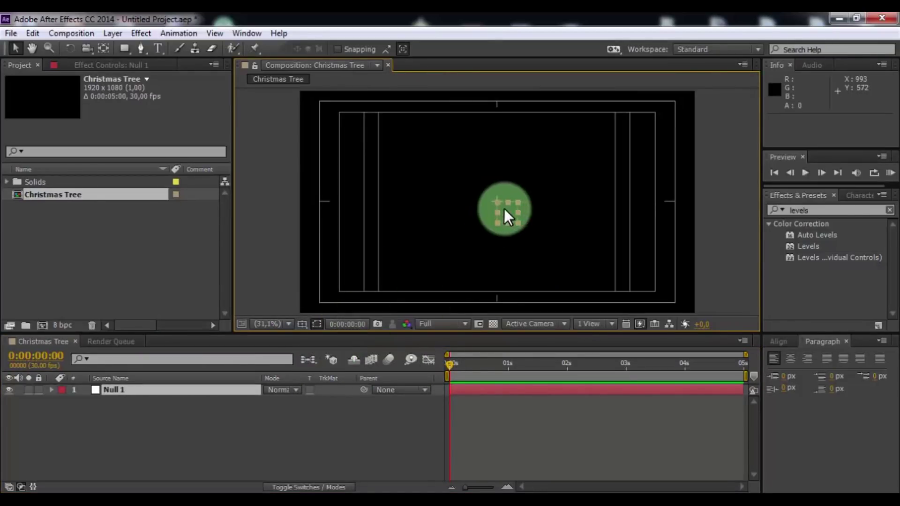
# Scale the null to about half size and centre it at the frame's bottom (about 960, 997)
pyautogui.moveTo(504, 208); pyautogui.dragTo(494, 287)
pyautogui.press('.')
pyautogui.press('.')
pyautogui.press('.')
pyautogui.press('.')
pyautogui.press('.')
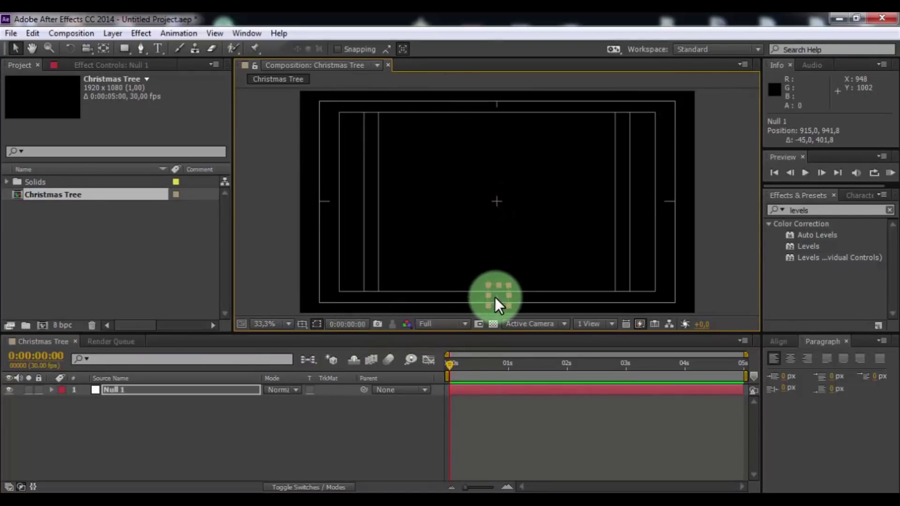
pyautogui.scroll(-5, 485, 109)
pyautogui.scroll(-3, 539, 220)
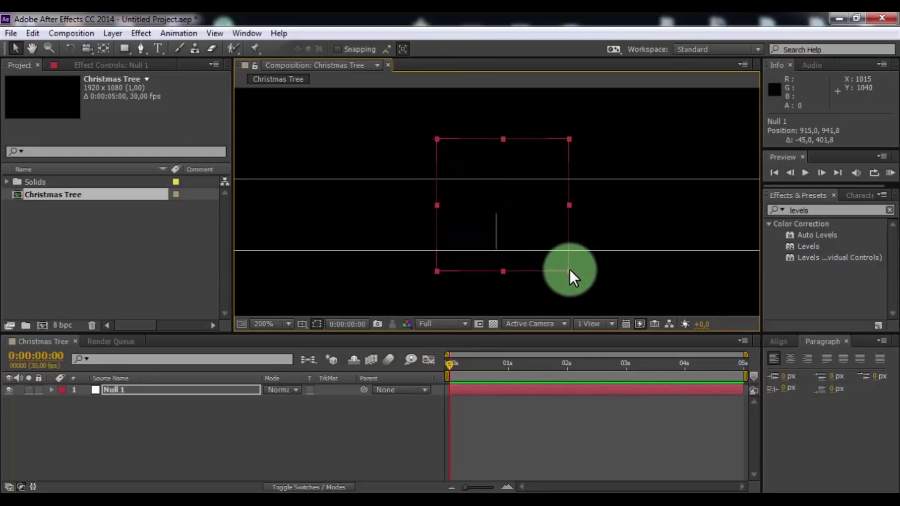
pyautogui.moveTo(569, 271); pyautogui.dragTo(500, 212)
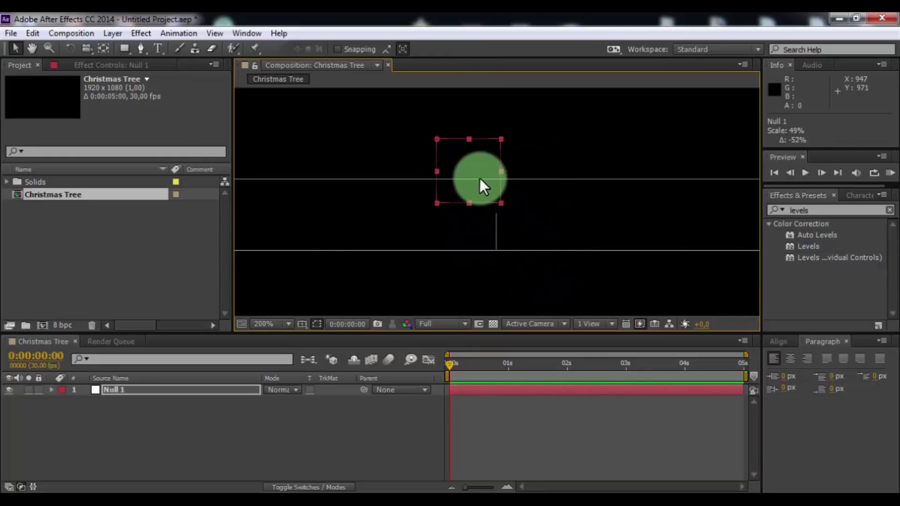
pyautogui.moveTo(480, 178); pyautogui.dragTo(516, 229)
pyautogui.press(',')
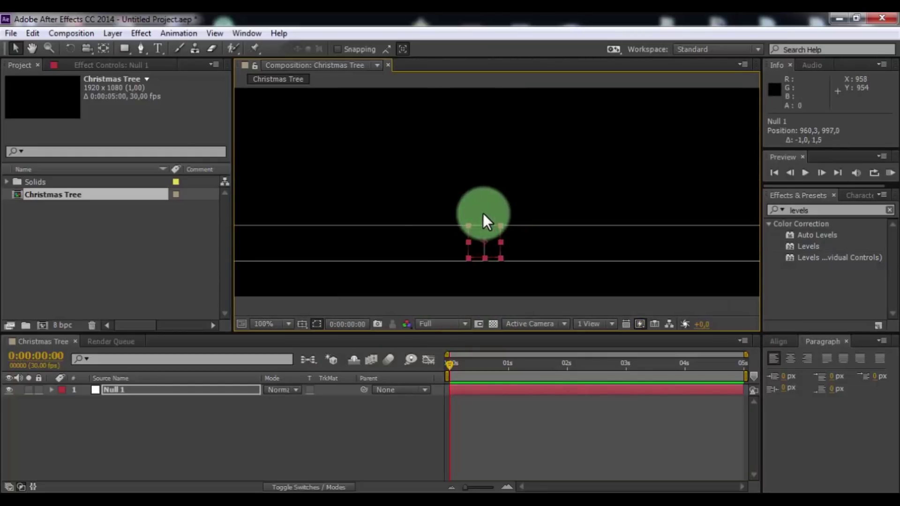
pyautogui.click(128, 393)
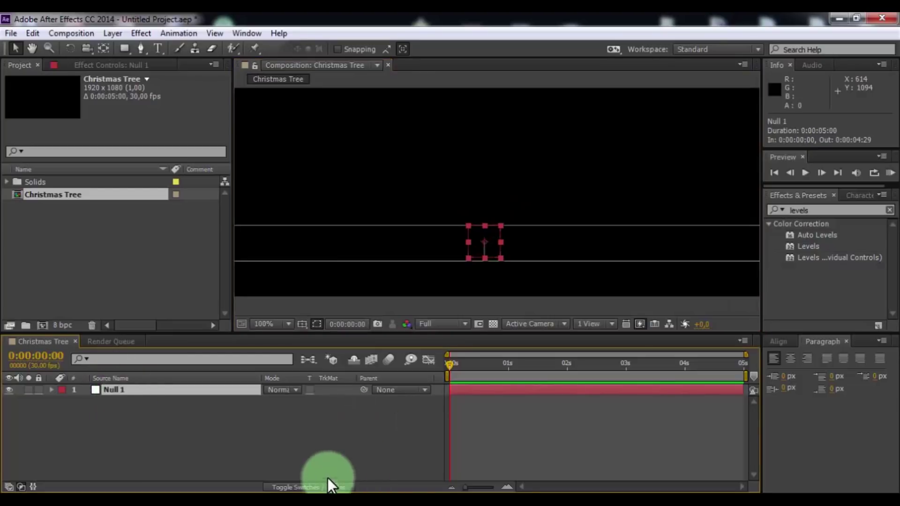
# Make Null 1 3D and keyframe Y Rotation from 0 at 0s to 12 turns at 0:00:02:29
pyautogui.click(328, 482)
pyautogui.click(338, 390)
pyautogui.click(110, 390)
pyautogui.press('r')
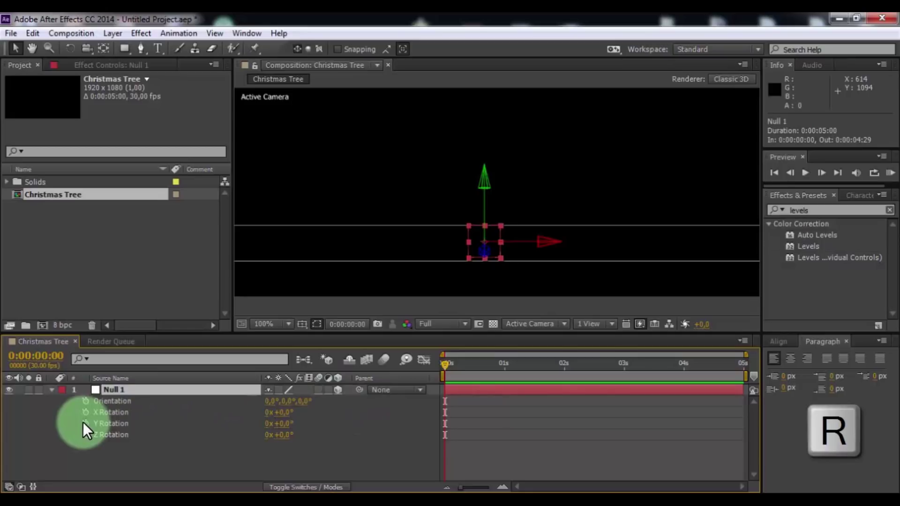
pyautogui.click(85, 423)
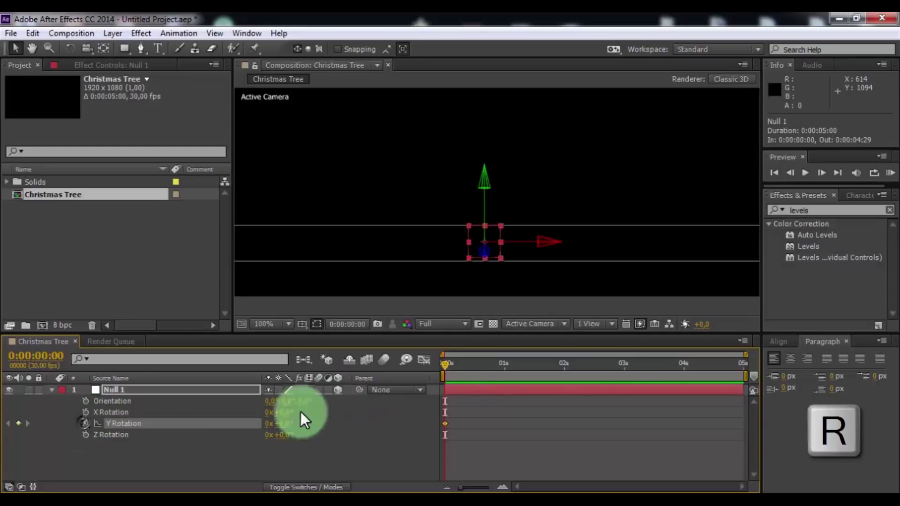
pyautogui.click(622, 367)
pyautogui.click(270, 423)
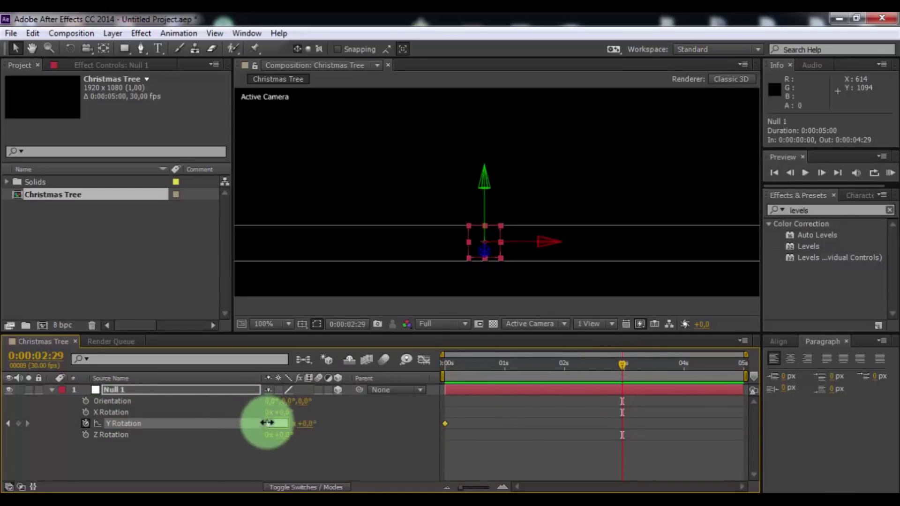
pyautogui.press('Return')
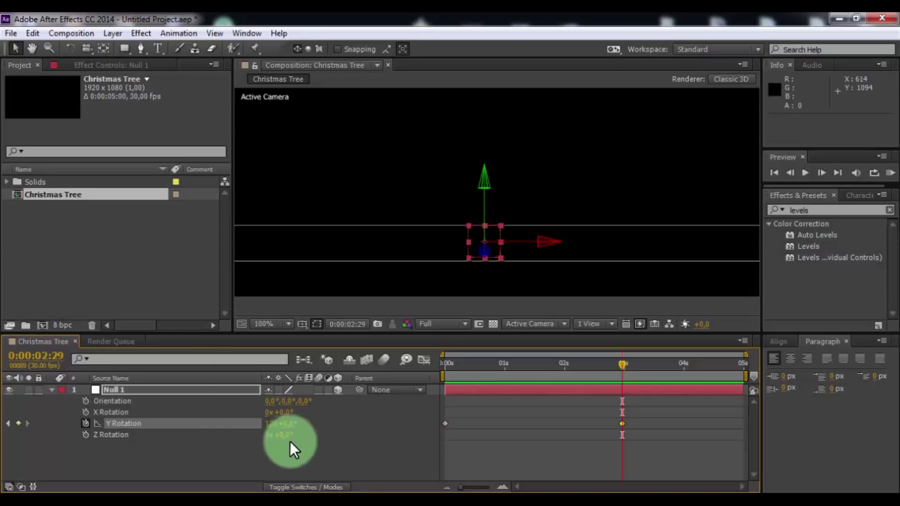
pyautogui.click(119, 391)
# Keyframe Null 1's Position from 960.3, 997.0 at 0s to 960.3, 148.5 at 0:00:02:29
pyautogui.press('p')
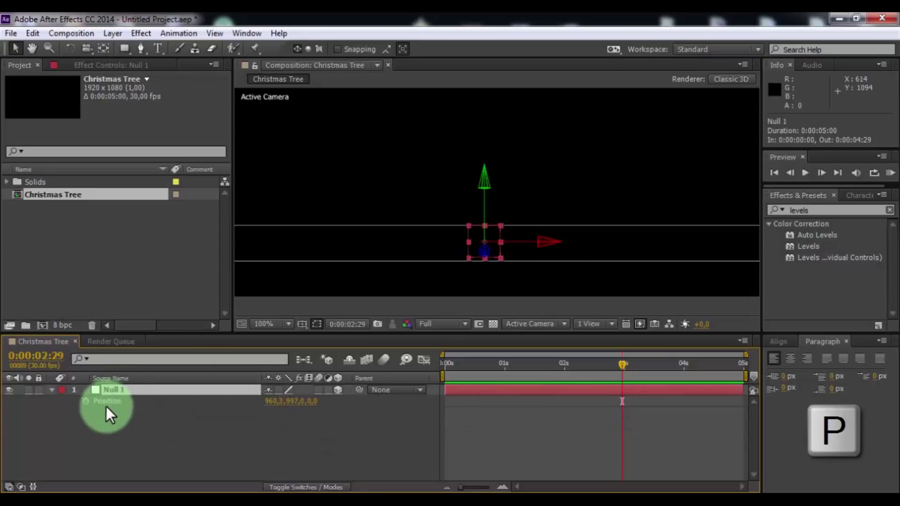
pyautogui.press('Home')
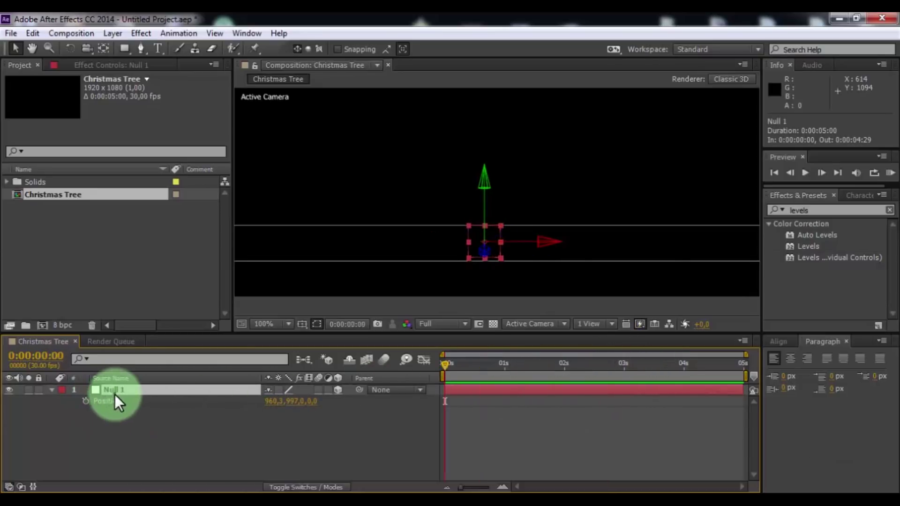
pyautogui.click(84, 401)
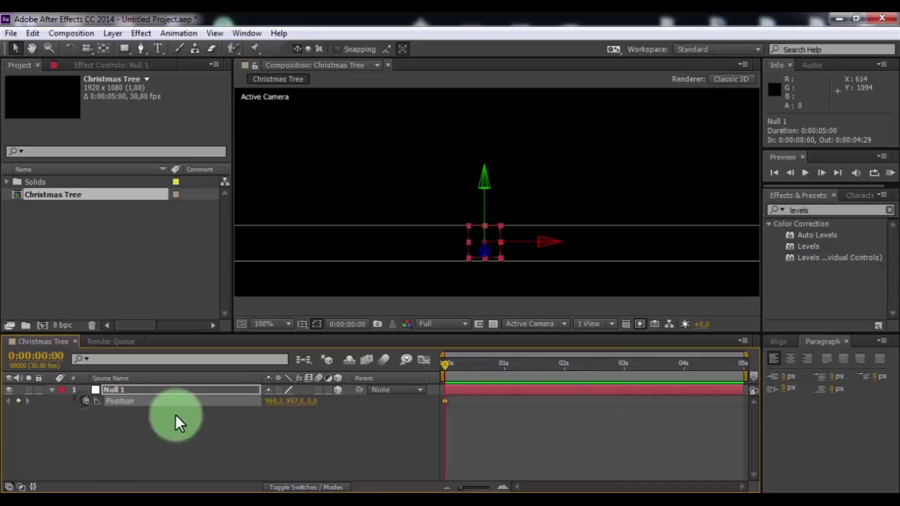
pyautogui.click(622, 368)
pyautogui.scroll(-4, 502, 221)
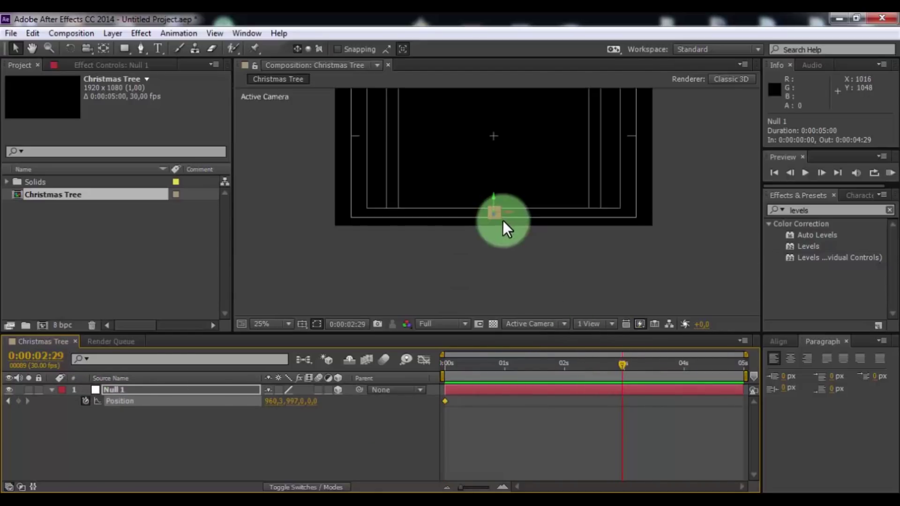
pyautogui.scroll(-1, 503, 220)
pyautogui.click(272, 324)
pyautogui.click(285, 89)
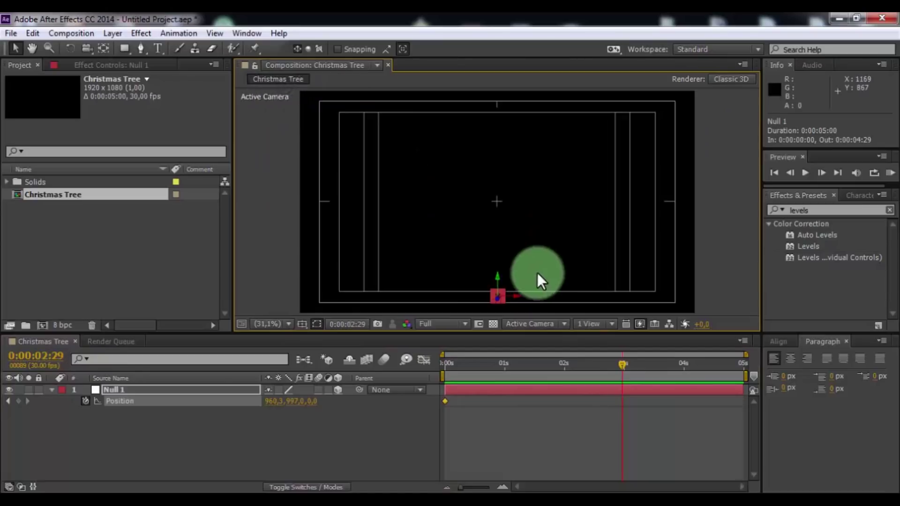
pyautogui.moveTo(497, 277); pyautogui.dragTo(501, 107)
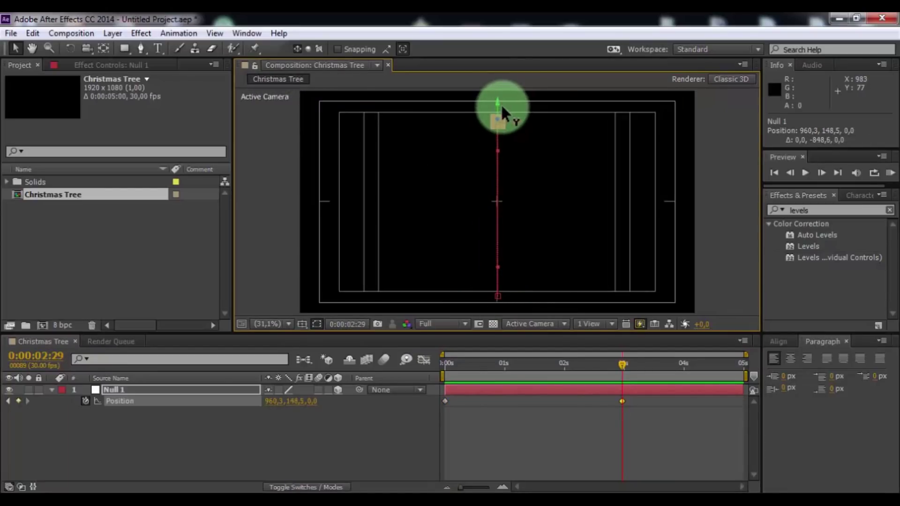
pyautogui.click(542, 445)
pyautogui.moveTo(623, 367); pyautogui.dragTo(444, 362)
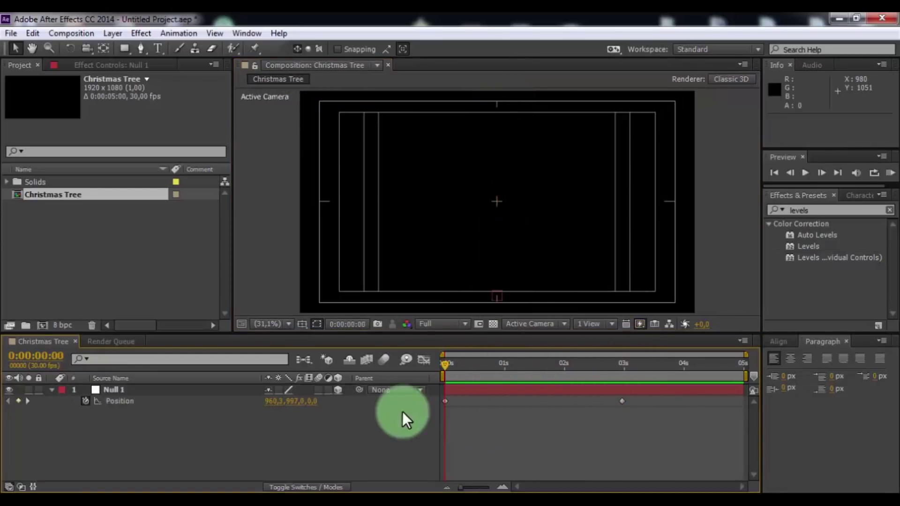
# Add a Point light layer named 'Emitter' to the composition
pyautogui.click(52, 390)
pyautogui.rightClick(87, 451)
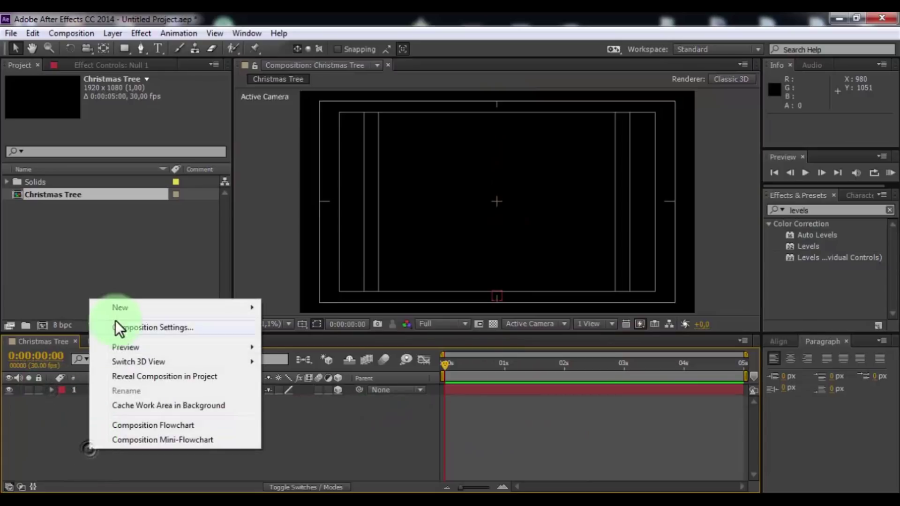
pyautogui.moveTo(122, 308)
pyautogui.click(314, 352)
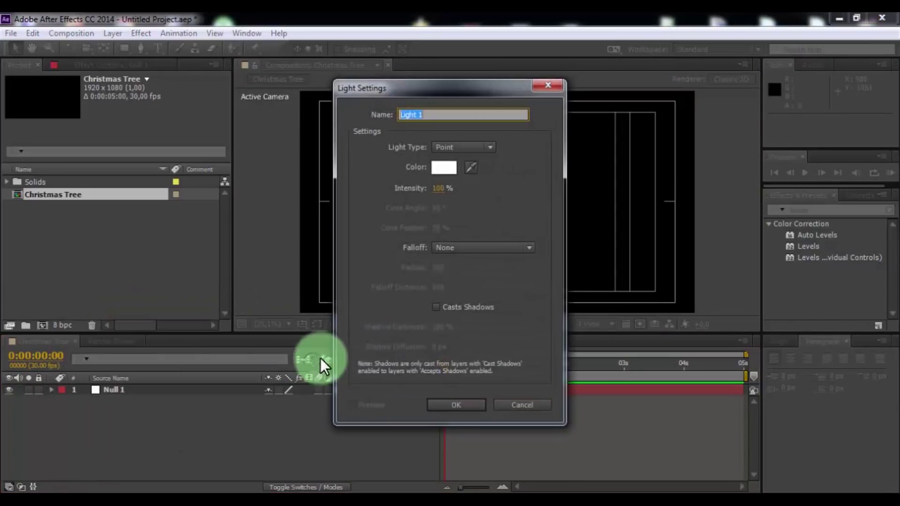
pyautogui.write('Emitter')
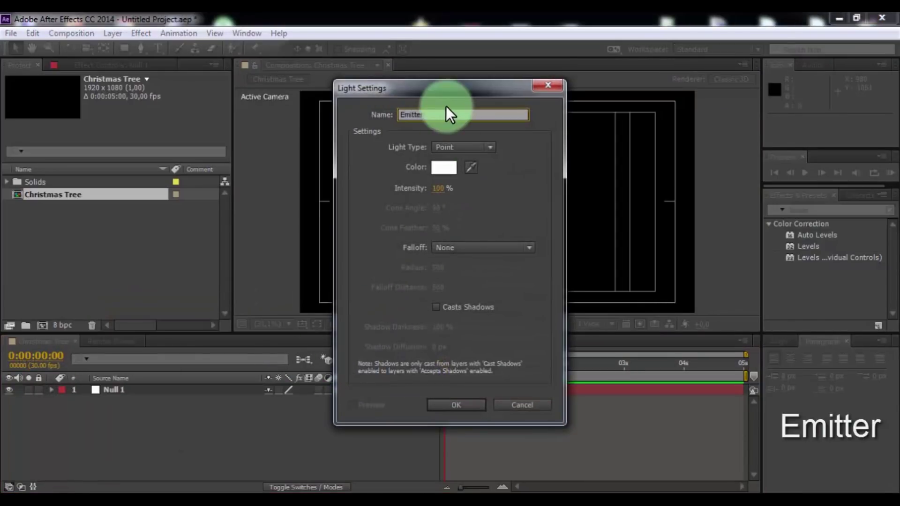
pyautogui.click(451, 147)
pyautogui.click(483, 192)
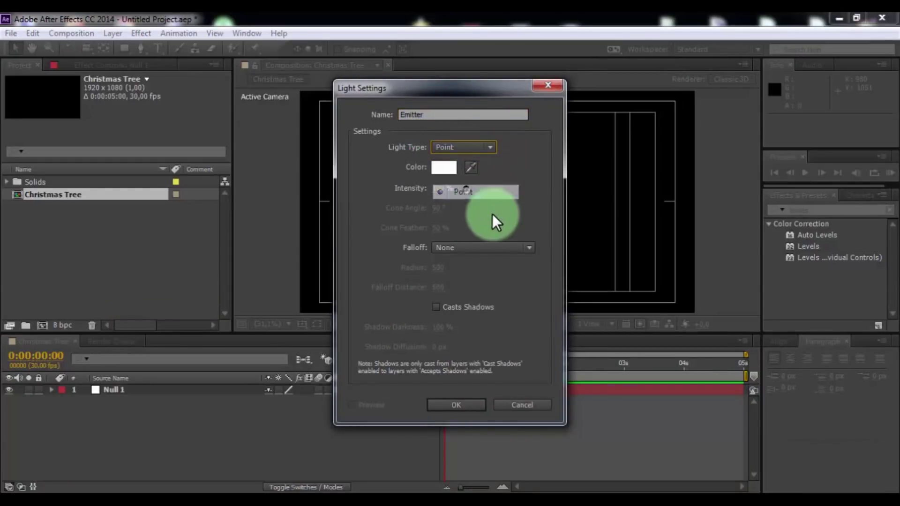
pyautogui.click(456, 405)
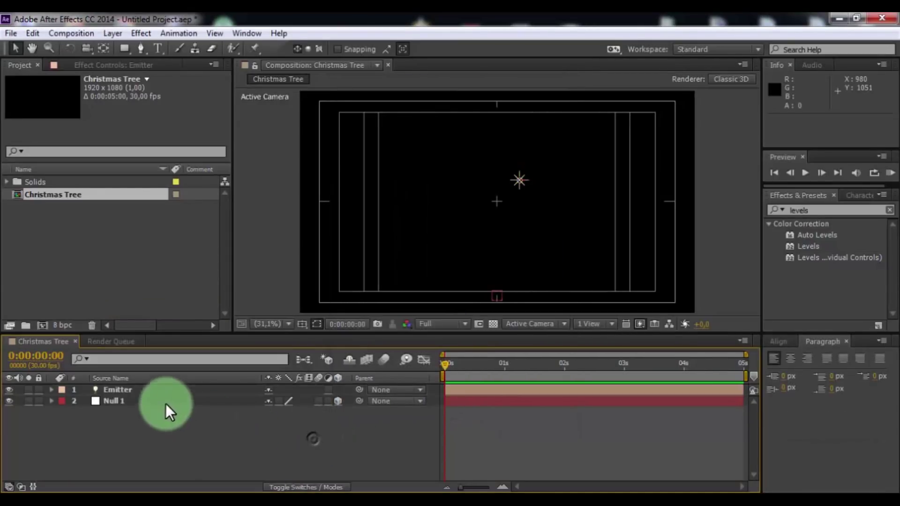
# Copy Null 1's Position X and Y values into the Emitter light's Position
pyautogui.click(117, 401)
pyautogui.press('p')
pyautogui.click(124, 389)
pyautogui.press('p')
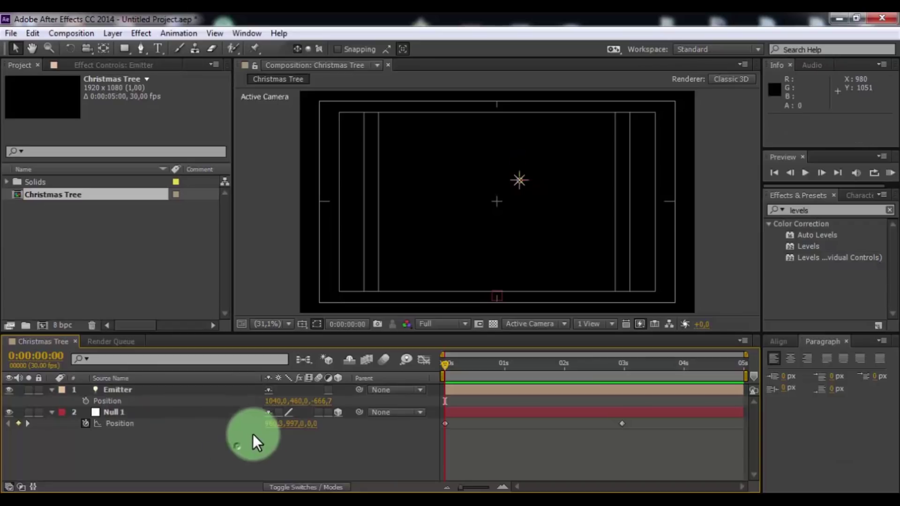
pyautogui.hotkey('ctrl', 'c')
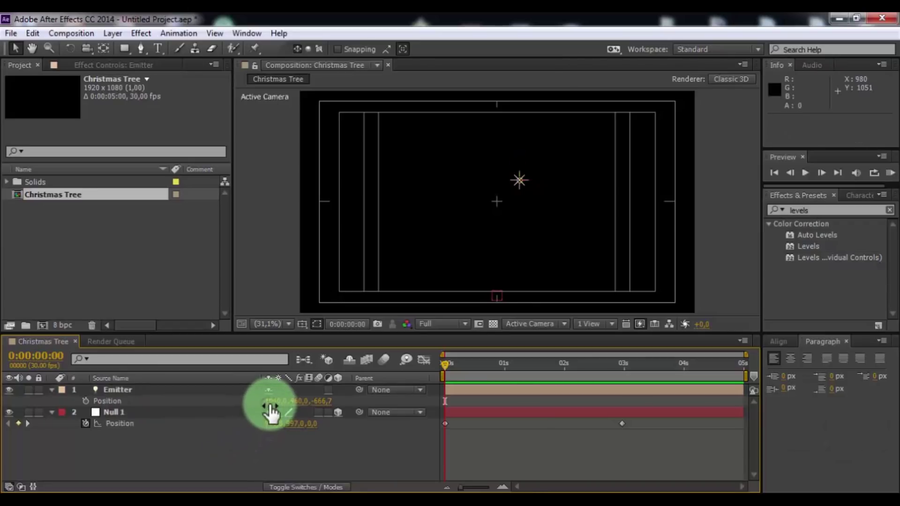
pyautogui.click(277, 401)
pyautogui.hotkey('ctrl', 'v')
pyautogui.click(303, 423)
pyautogui.hotkey('ctrl', 'c')
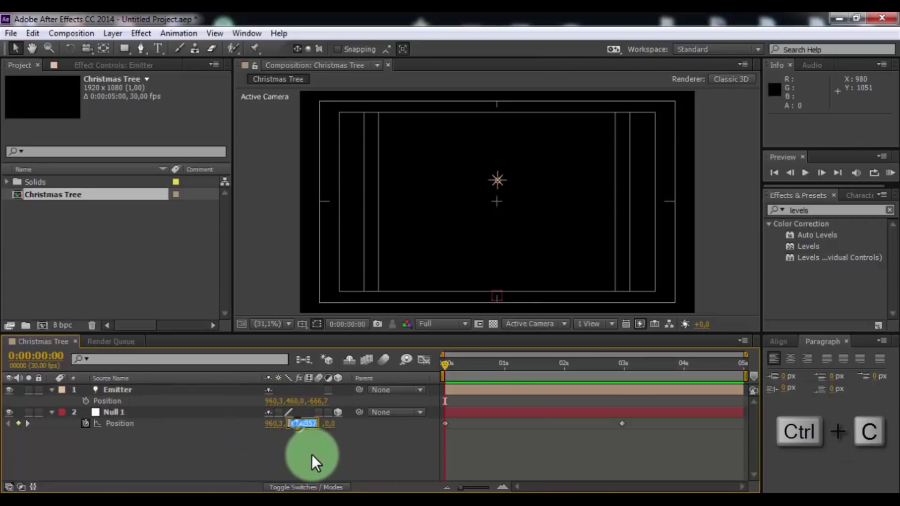
pyautogui.click(300, 401)
pyautogui.hotkey('ctrl', 'v')
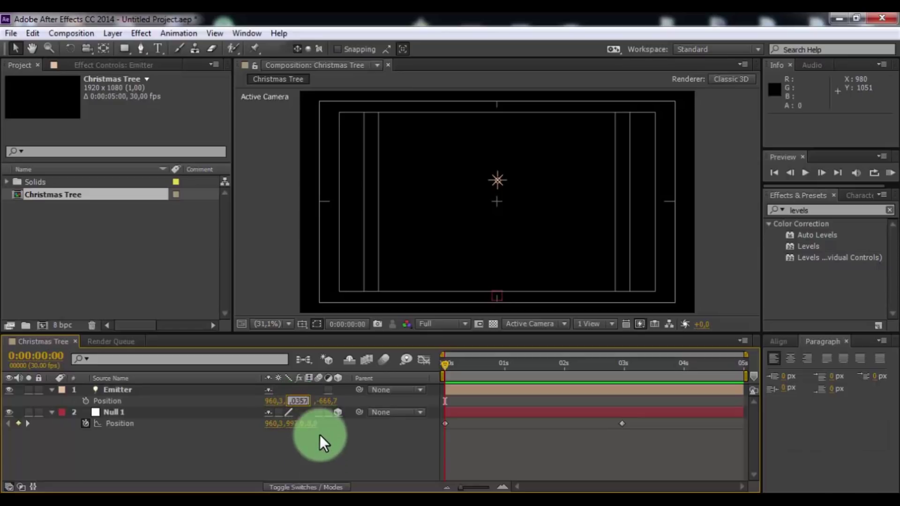
pyautogui.press('Return')
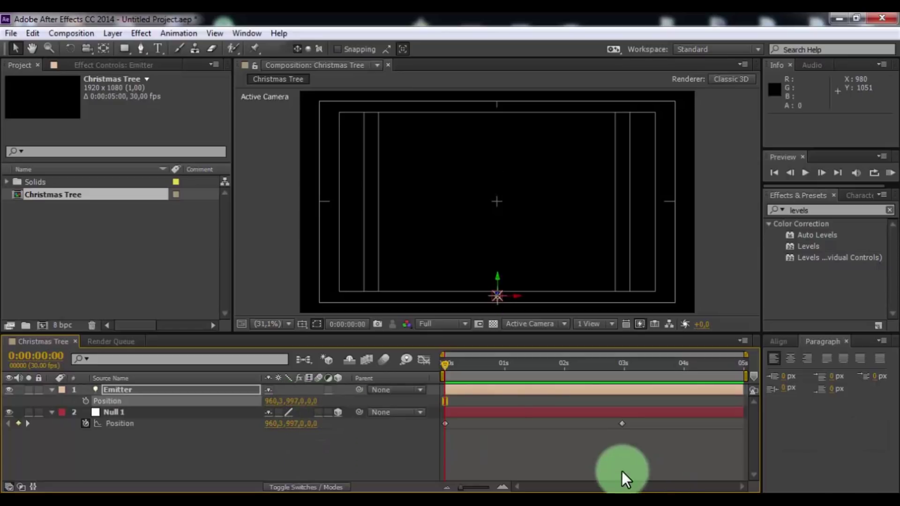
# Parent the Emitter light to Null 1
pyautogui.click(621, 471)
pyautogui.moveTo(355, 393); pyautogui.dragTo(159, 409)
pyautogui.moveTo(442, 371); pyautogui.dragTo(510, 367)
# Add a black solid layer named 'Particles'
pyautogui.rightClick(138, 464)
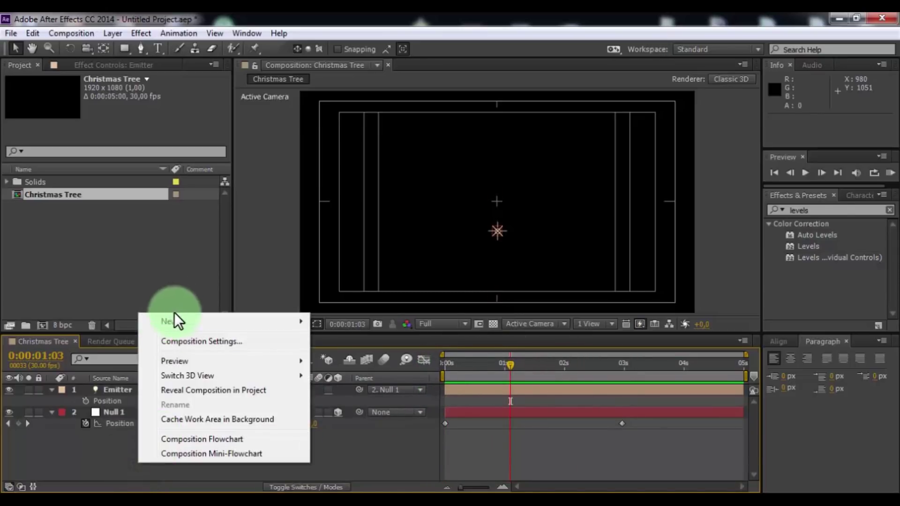
pyautogui.moveTo(173, 319)
pyautogui.click(351, 355)
pyautogui.write('Particles')
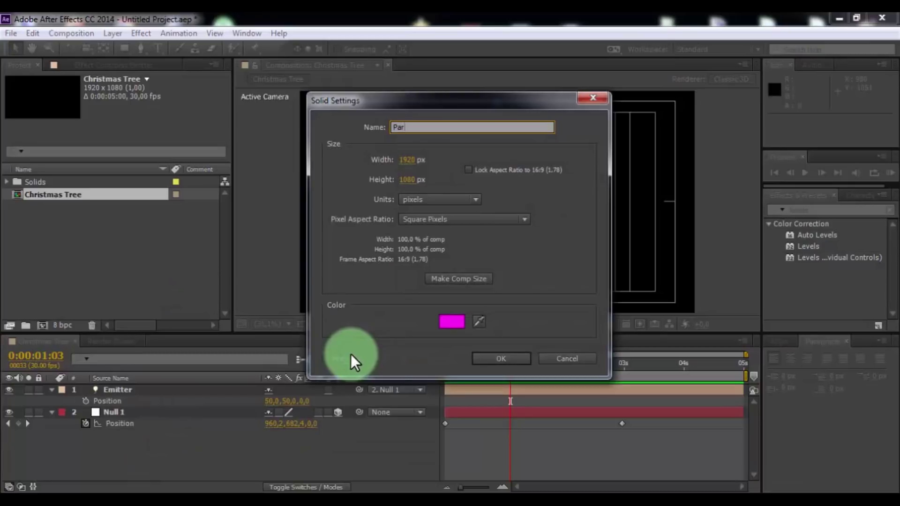
pyautogui.click(452, 322)
pyautogui.moveTo(138, 256); pyautogui.dragTo(59, 391)
pyautogui.click(325, 189)
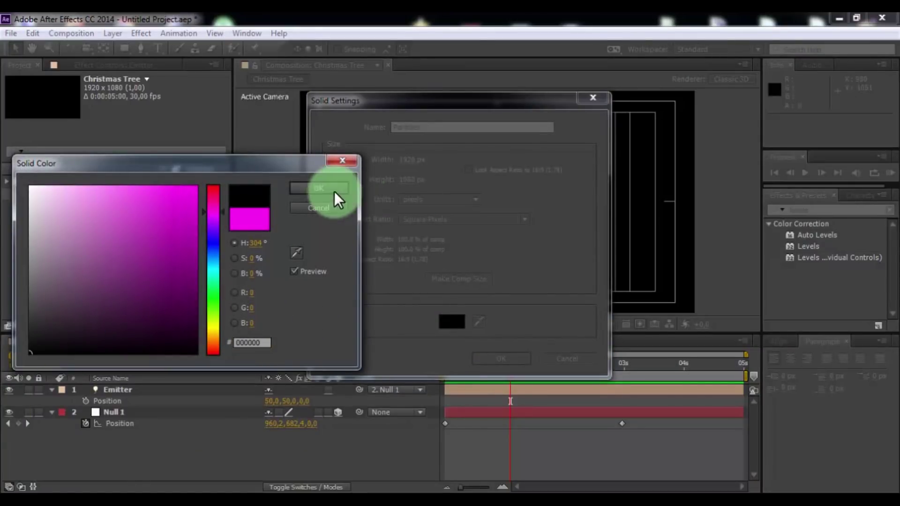
pyautogui.click(500, 359)
pyautogui.click(52, 401)
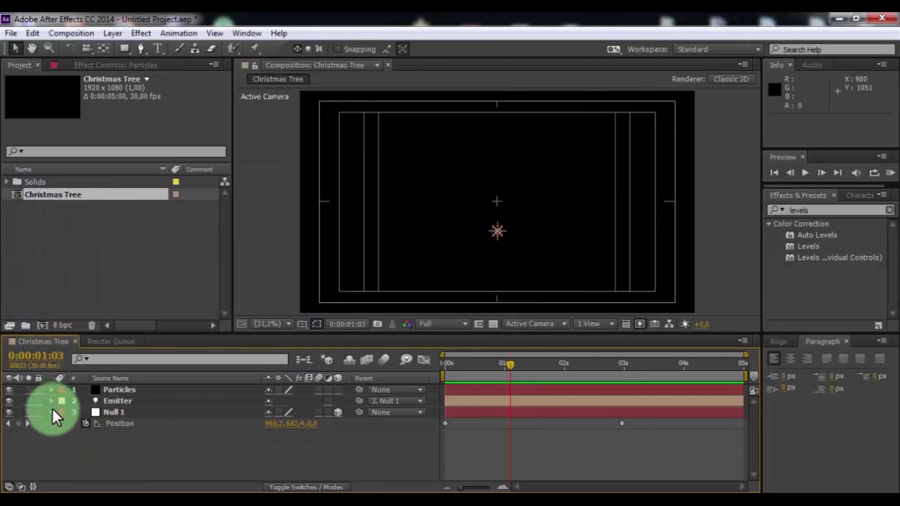
# Apply Trapcode Particular to the Particles layer with Emitter Type set to Light(s)
pyautogui.click(52, 412)
pyautogui.click(130, 390)
pyautogui.click(141, 33)
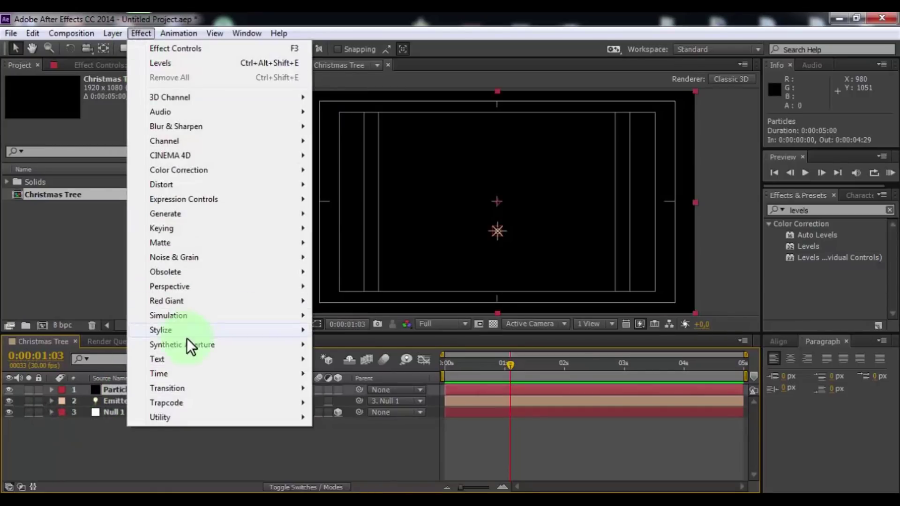
pyautogui.moveTo(187, 407)
pyautogui.click(362, 374)
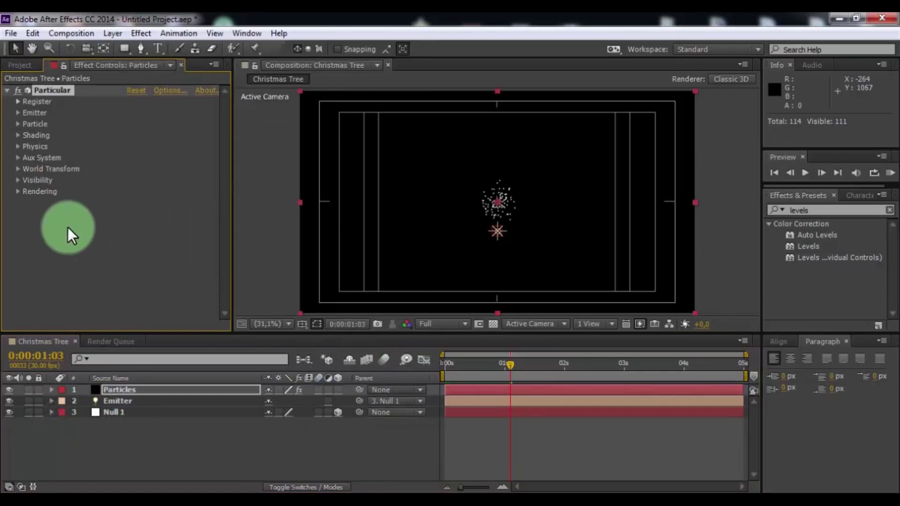
pyautogui.click(18, 112)
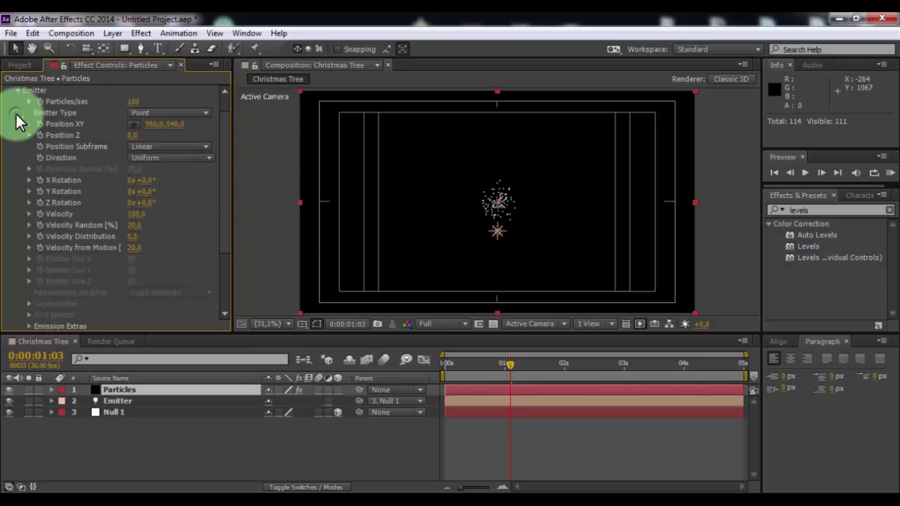
pyautogui.click(176, 114)
pyautogui.click(199, 186)
# Set Velocity, Velocity Random, Distribution, Velocity from Motion and Emitter Size X/Y to 0
pyautogui.click(136, 215)
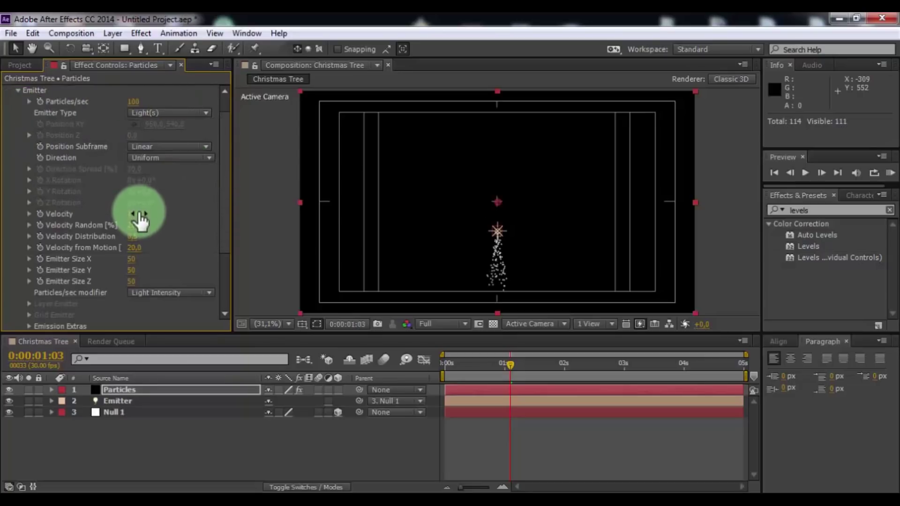
pyautogui.write('0')
pyautogui.click(135, 225)
pyautogui.write('0')
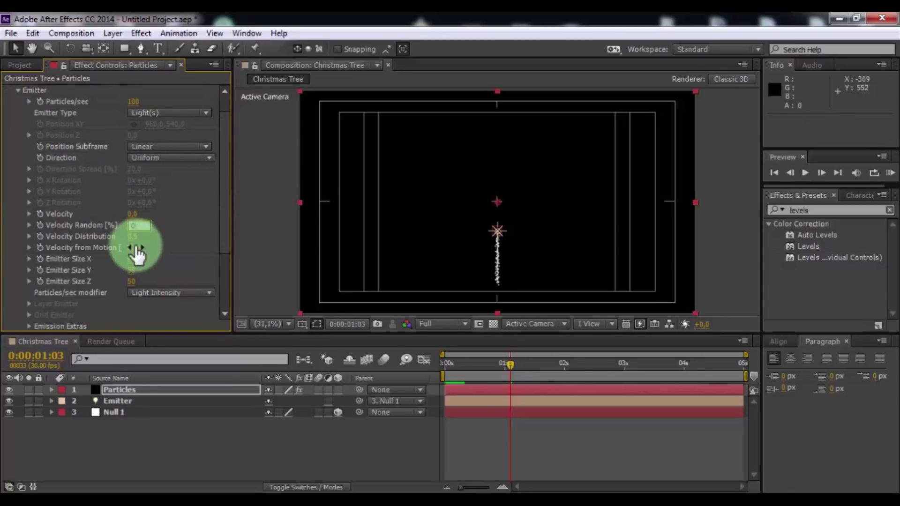
pyautogui.click(133, 237)
pyautogui.write('0')
pyautogui.click(136, 248)
pyautogui.write('0')
pyautogui.click(132, 259)
pyautogui.write('0')
pyautogui.click(131, 271)
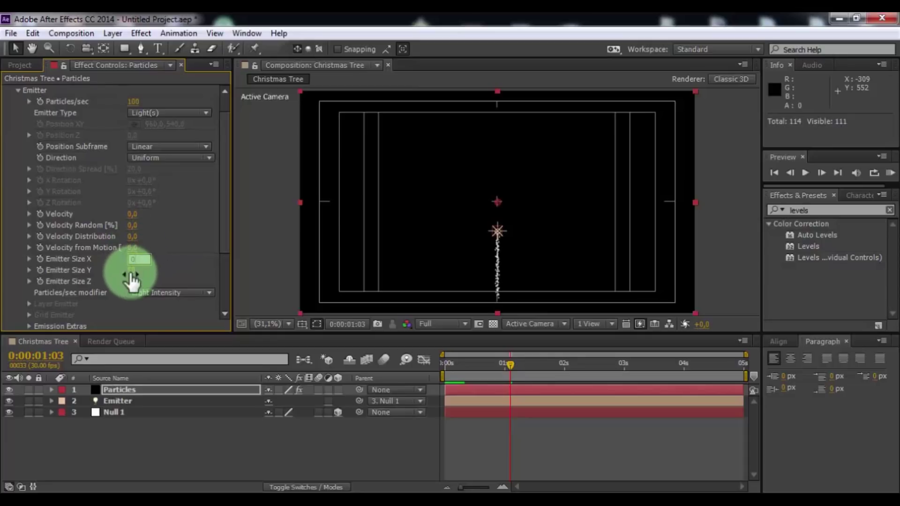
pyautogui.write('0')
pyautogui.click(133, 282)
# Zero Emitter Size Z and animate the Emitter's X position from 782.9 at 0s to 50 at 3s
pyautogui.write('0')
pyautogui.moveTo(510, 365); pyautogui.dragTo(624, 383)
pyautogui.click(139, 401)
pyautogui.press('p')
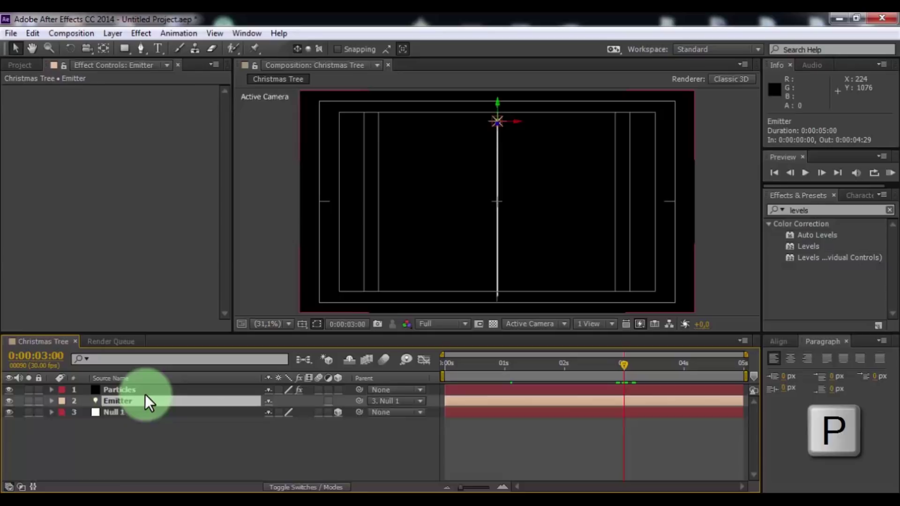
pyautogui.click(85, 411)
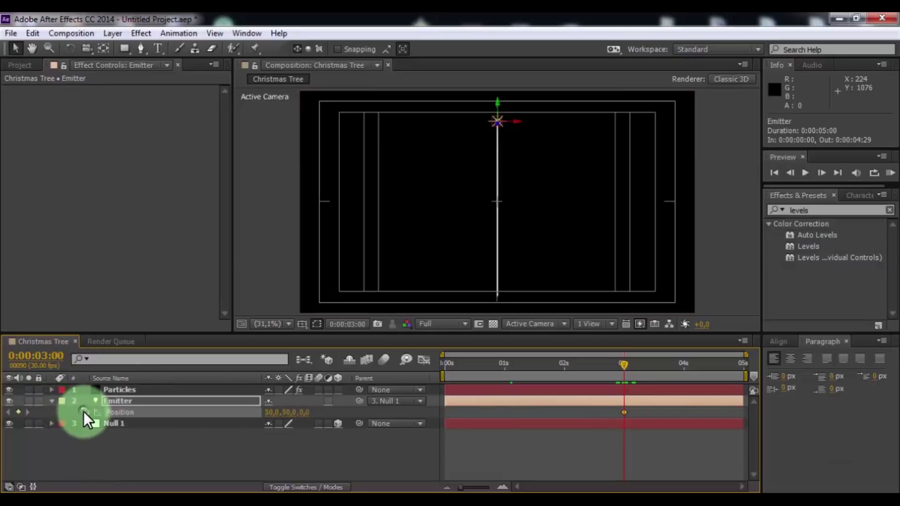
pyautogui.moveTo(625, 370); pyautogui.dragTo(359, 377)
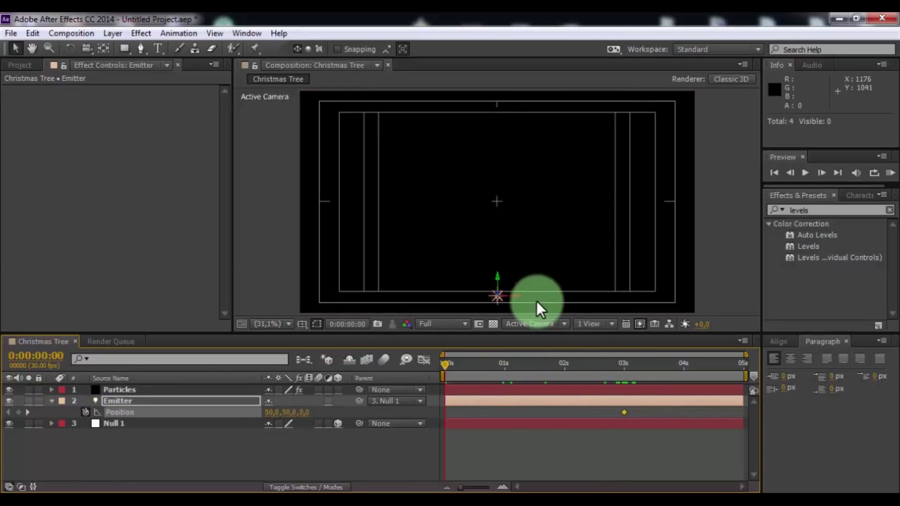
pyautogui.moveTo(513, 291); pyautogui.dragTo(665, 289)
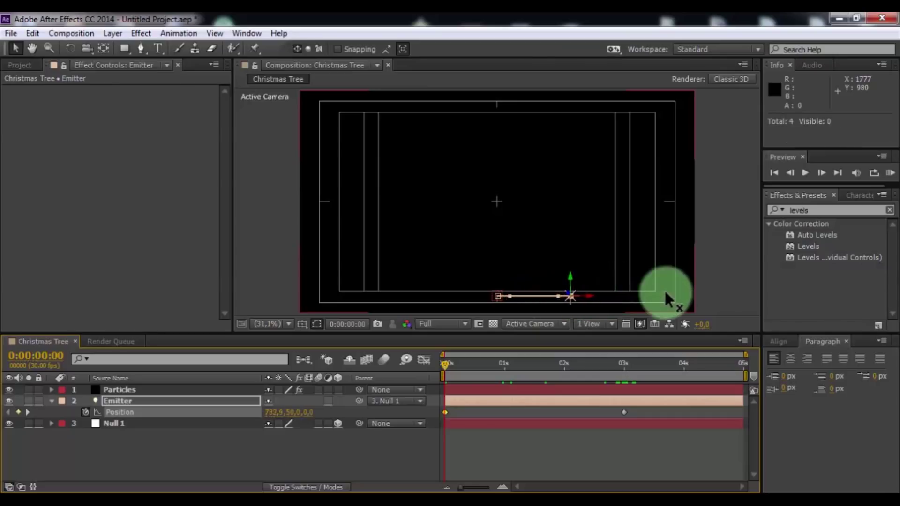
pyautogui.moveTo(451, 365); pyautogui.dragTo(625, 362)
# Raise Particles/sec to 2010 and set Position Subframe to 10x Linear
pyautogui.click(170, 390)
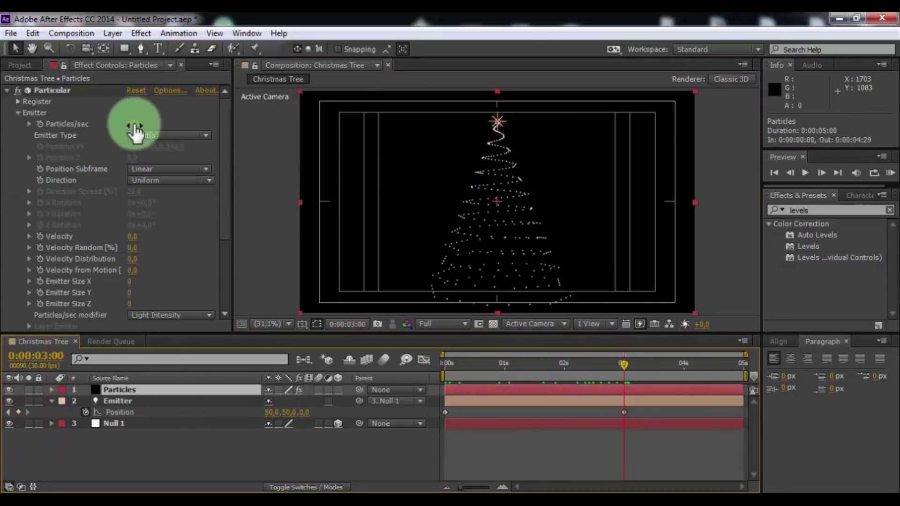
pyautogui.moveTo(131, 125); pyautogui.dragTo(156, 122)
pyautogui.click(155, 170)
pyautogui.click(167, 201)
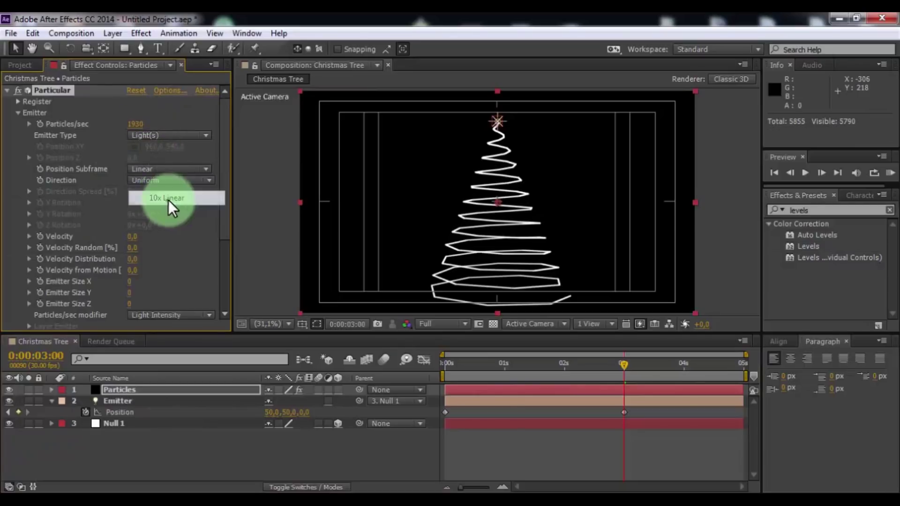
pyautogui.moveTo(136, 136); pyautogui.dragTo(157, 121)
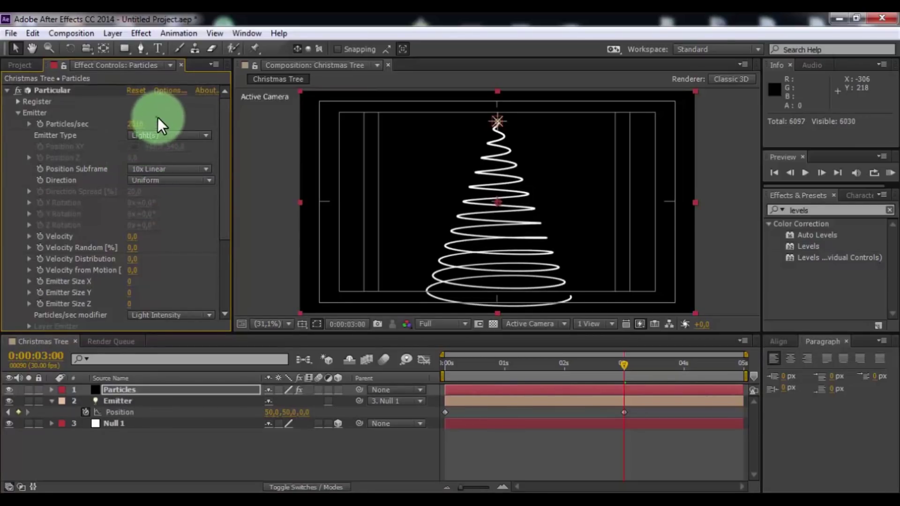
pyautogui.click(23, 117)
pyautogui.click(18, 114)
# Make the particles Streaklets of size 30 with 9 streaks of Streak Size 18
pyautogui.click(19, 124)
pyautogui.scroll(-1, 19, 122)
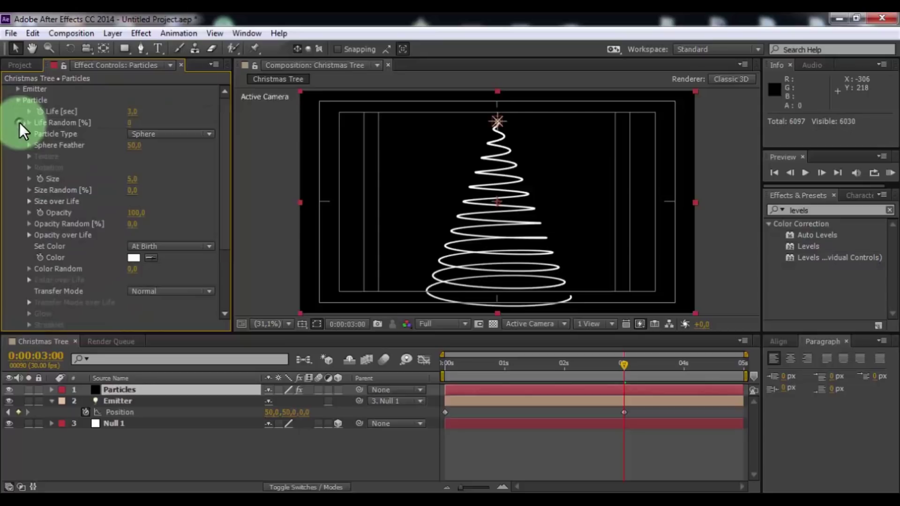
pyautogui.moveTo(136, 189); pyautogui.dragTo(156, 173)
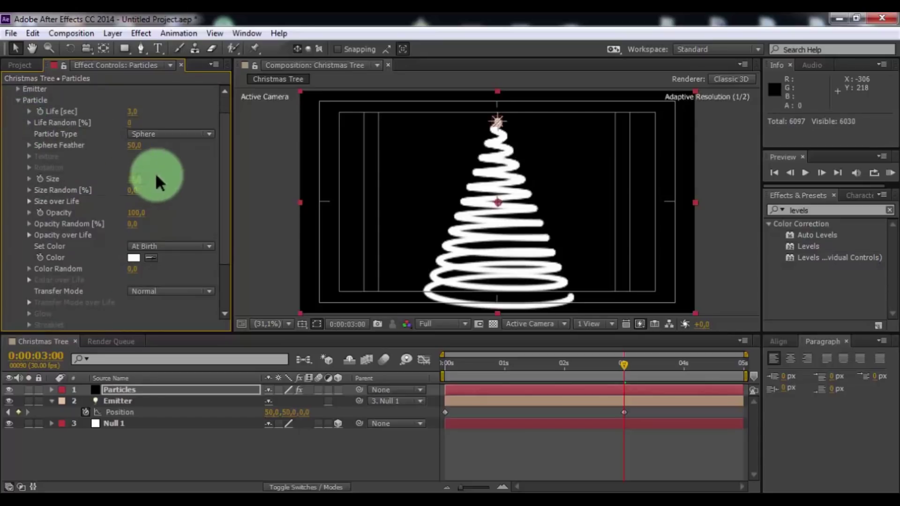
pyautogui.click(171, 136)
pyautogui.click(174, 205)
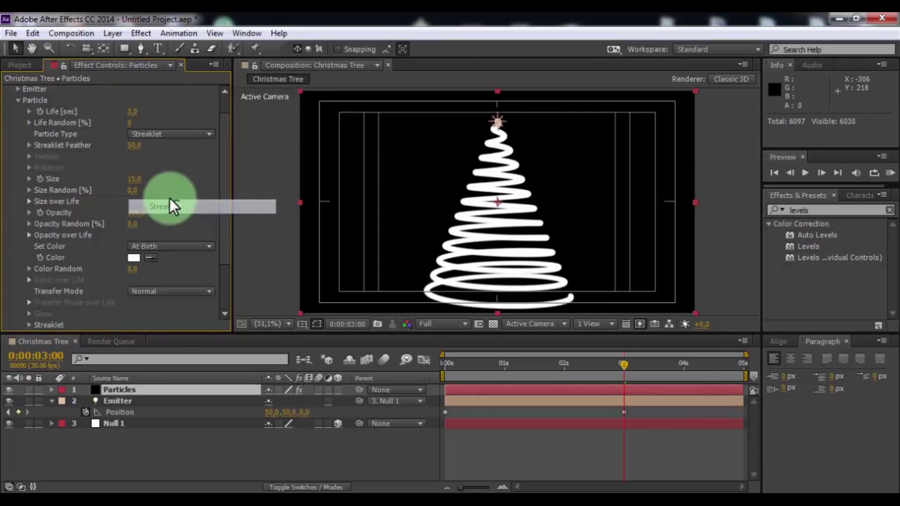
pyautogui.moveTo(133, 181); pyautogui.dragTo(164, 175)
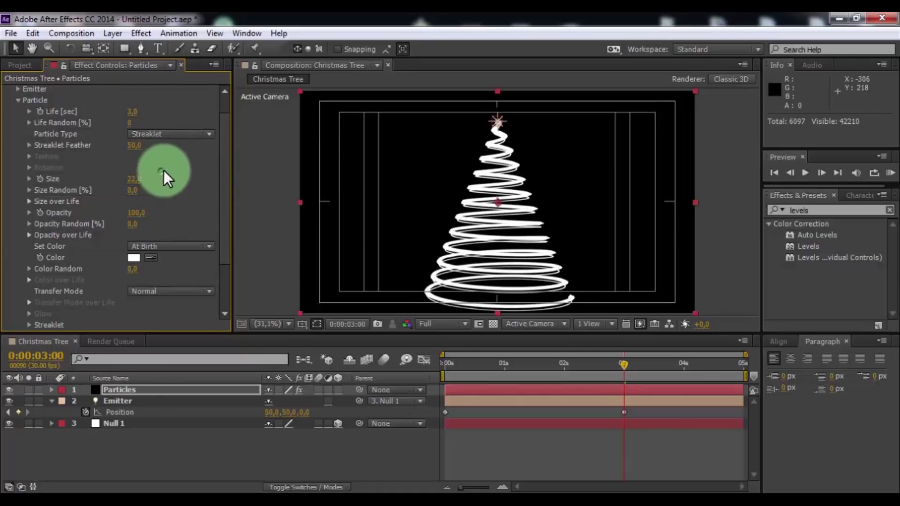
pyautogui.moveTo(227, 184); pyautogui.dragTo(225, 234)
pyautogui.click(29, 258)
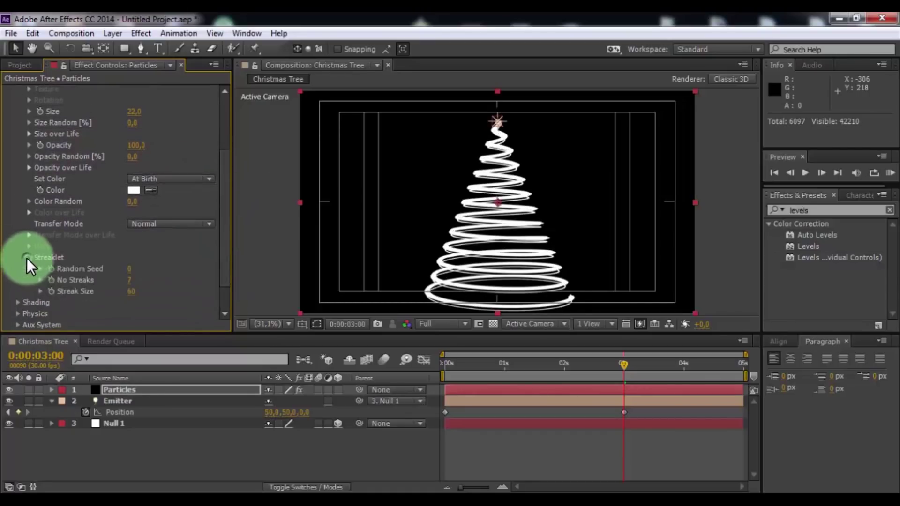
pyautogui.moveTo(125, 291)
pyautogui.mouseDown()
pyautogui.moveTo(117, 292)
pyautogui.moveTo(129, 288)
pyautogui.mouseUp()
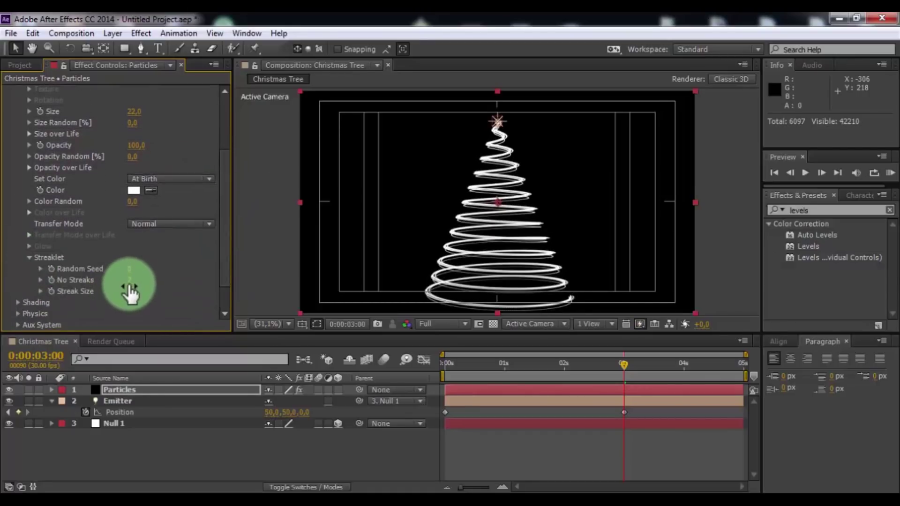
pyautogui.click(130, 280)
pyautogui.write('9')
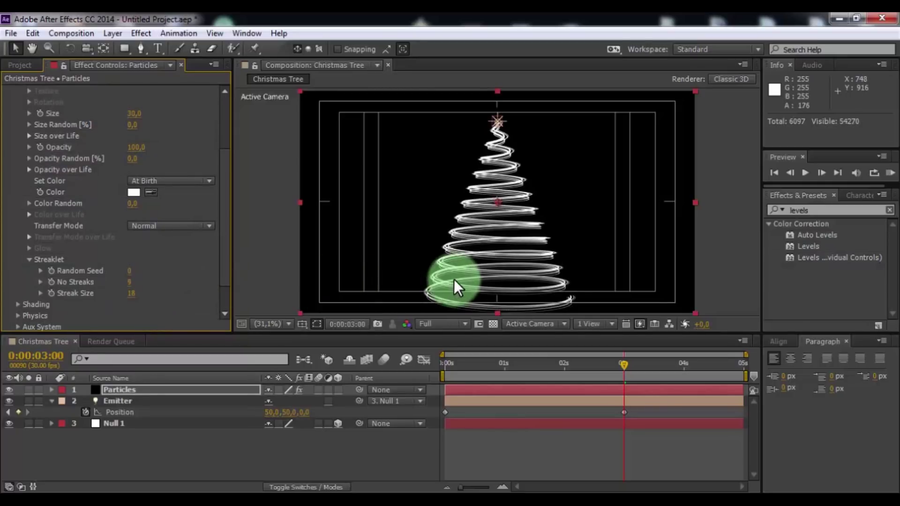
# Hide the Title/Action Safe guides in the viewer
pyautogui.scroll(1, 454, 280)
pyautogui.click(303, 323)
pyautogui.click(321, 341)
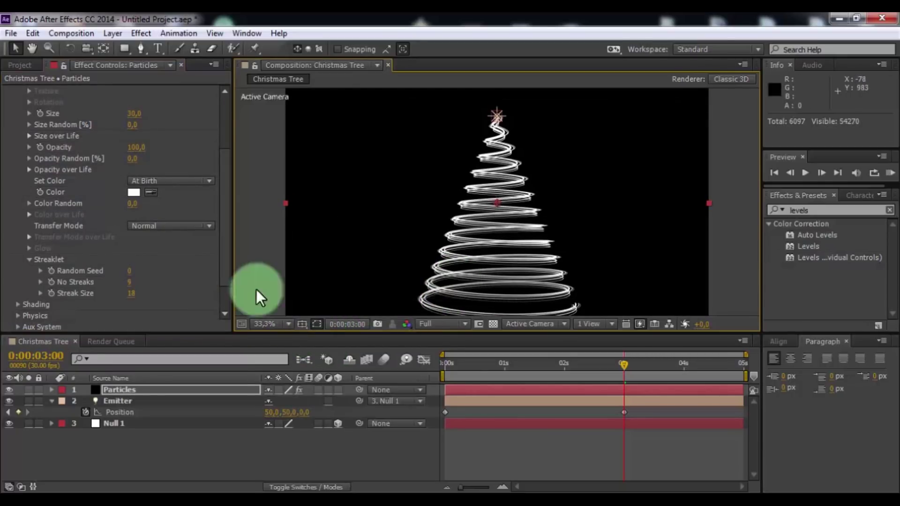
# Draw an Opacity over Life curve falling to zero and set Set Color to Over Life
pyautogui.click(29, 170)
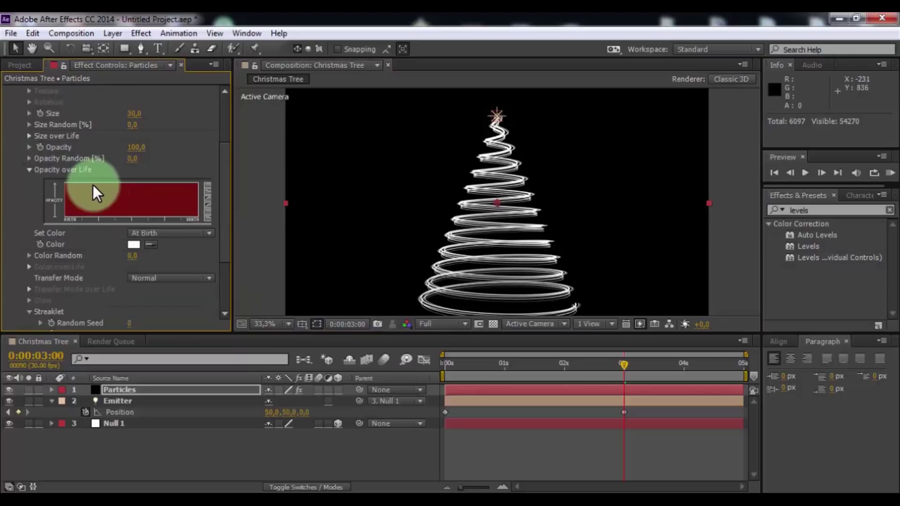
pyautogui.moveTo(97, 184)
pyautogui.mouseDown()
pyautogui.moveTo(213, 212)
pyautogui.moveTo(203, 229)
pyautogui.moveTo(198, 212)
pyautogui.moveTo(69, 176)
pyautogui.moveTo(88, 177)
pyautogui.mouseUp()
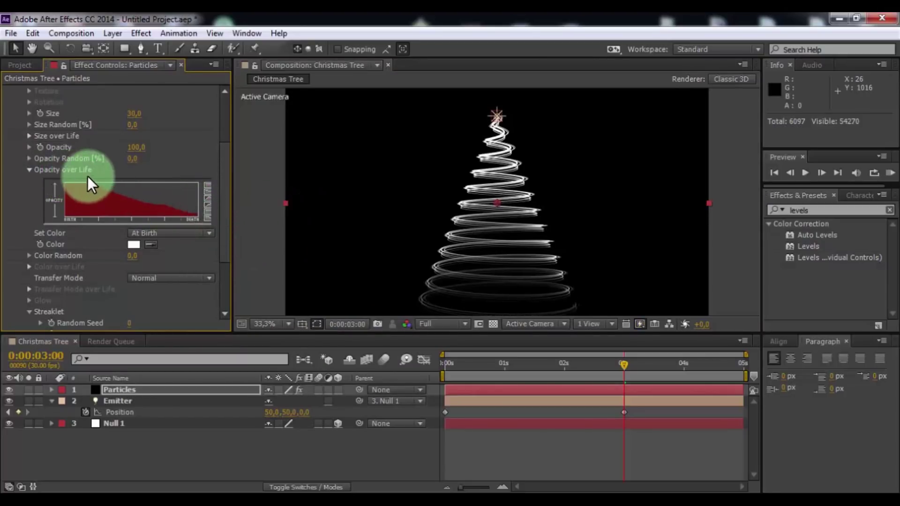
pyautogui.click(168, 230)
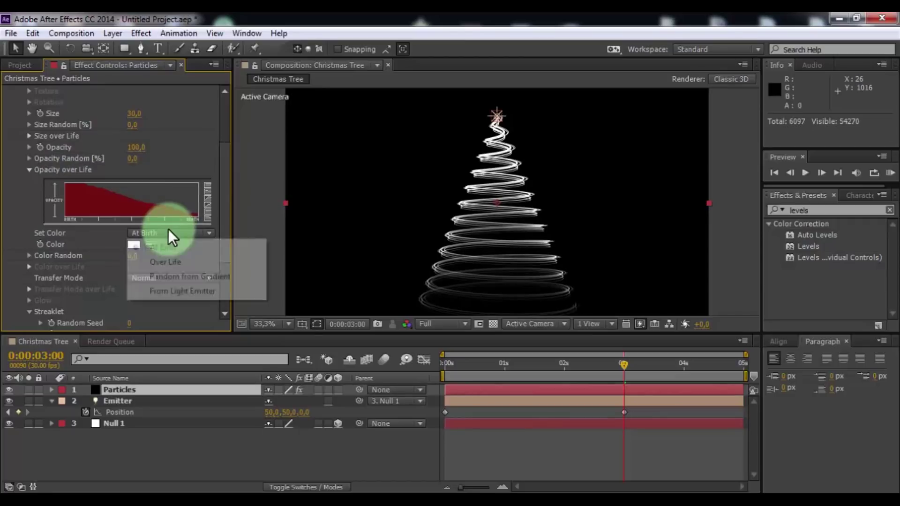
pyautogui.click(176, 260)
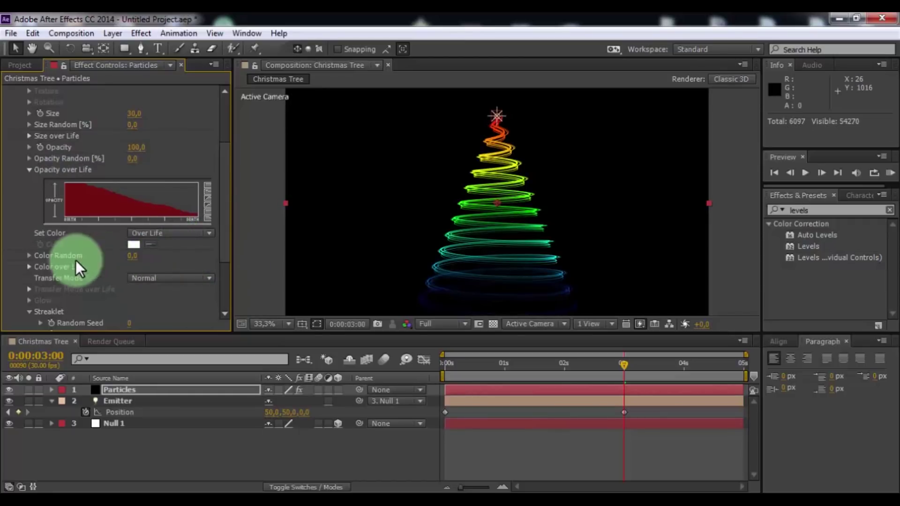
# Apply a gradient preset to Color over Life and recolour its blue stop dark pink 8D0042
pyautogui.click(30, 266)
pyautogui.click(207, 296)
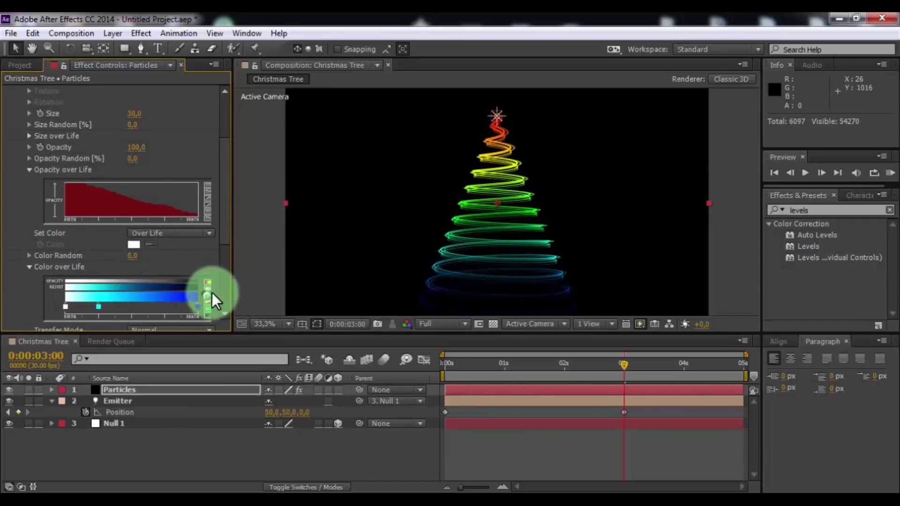
pyautogui.moveTo(233, 295); pyautogui.dragTo(241, 294)
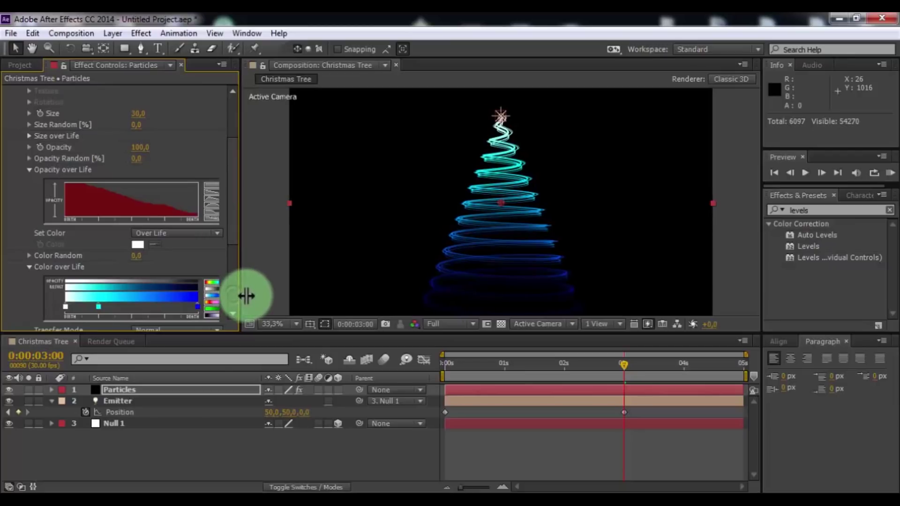
pyautogui.doubleClick(198, 307)
pyautogui.click(217, 212)
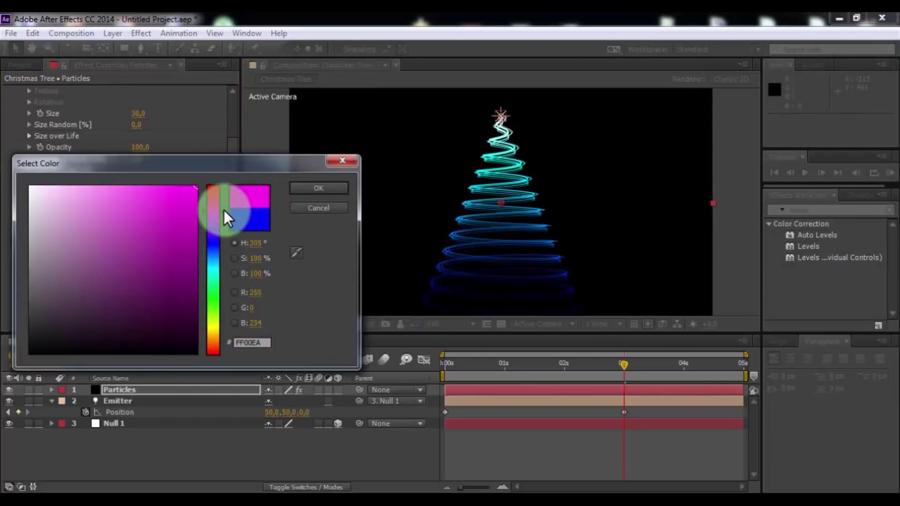
pyautogui.moveTo(223, 210); pyautogui.dragTo(221, 195)
pyautogui.moveTo(175, 227); pyautogui.dragTo(208, 261)
pyautogui.moveTo(218, 194); pyautogui.dragTo(217, 204)
pyautogui.click(310, 186)
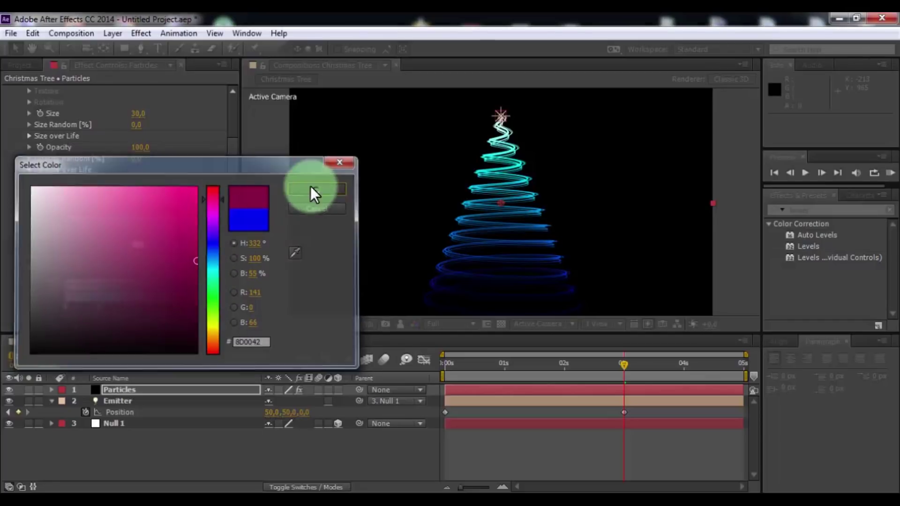
# Turn the cyan gradient stop magenta and widen the pink region of the gradient
pyautogui.doubleClick(99, 306)
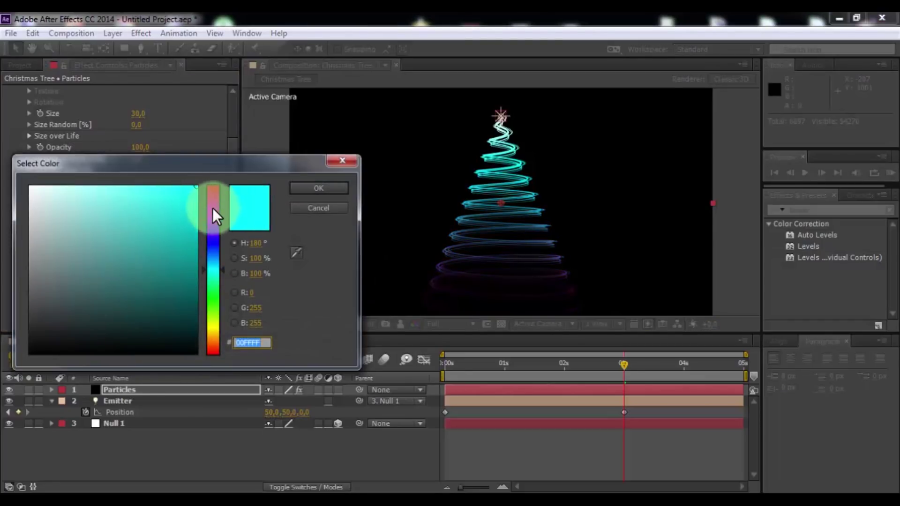
pyautogui.click(213, 207)
pyautogui.click(296, 188)
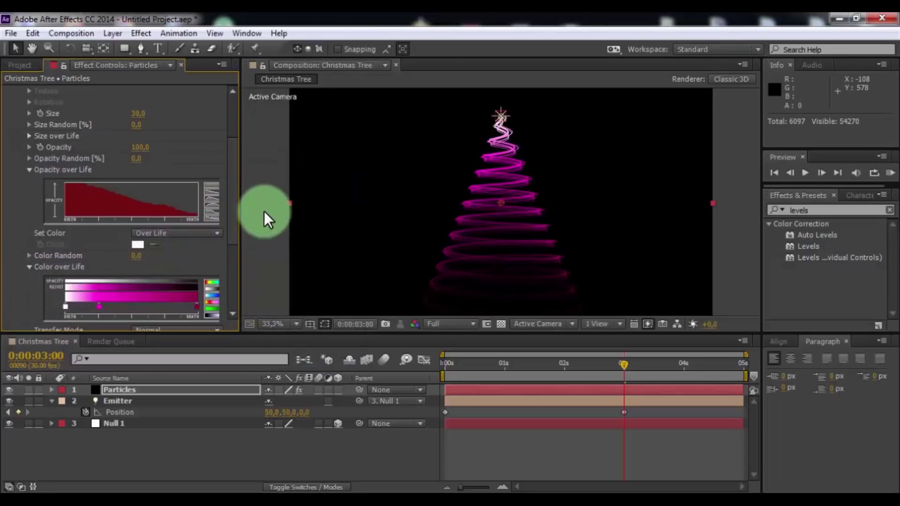
pyautogui.moveTo(98, 306); pyautogui.dragTo(116, 308)
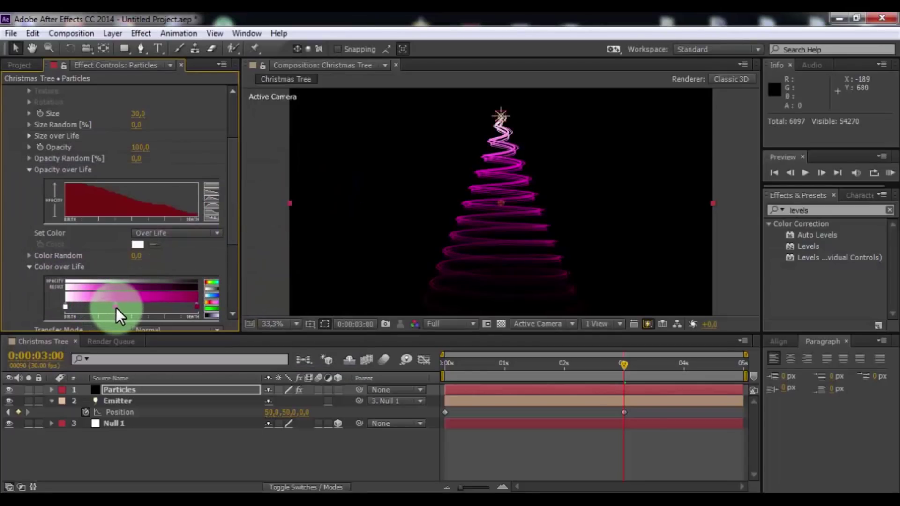
pyautogui.click(305, 466)
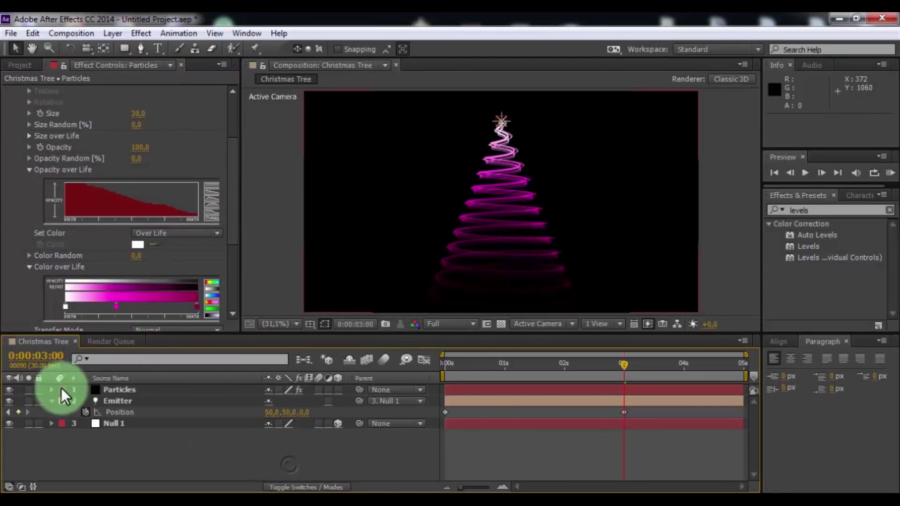
# Duplicate the Particles layer with Ctrl+D and select the top copy
pyautogui.click(51, 400)
pyautogui.click(120, 389)
pyautogui.hotkey('ctrl', 'd')
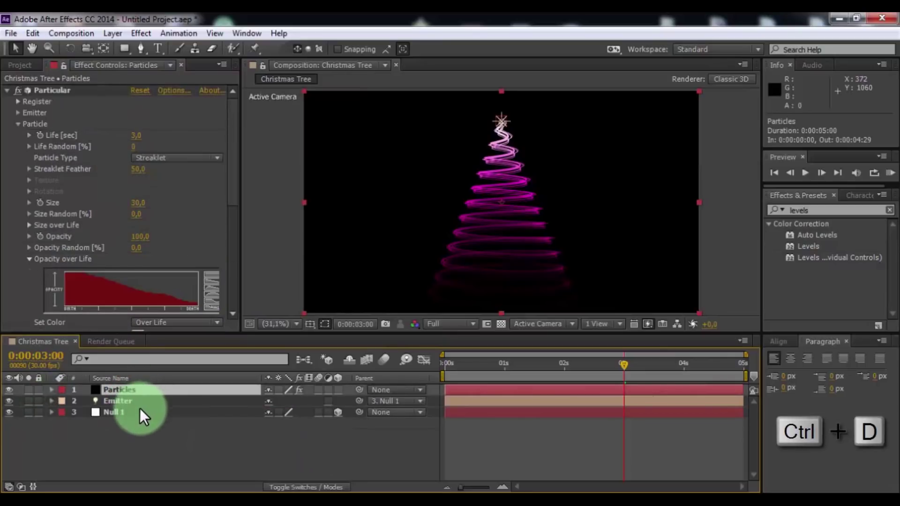
pyautogui.click(110, 368)
pyautogui.click(114, 391)
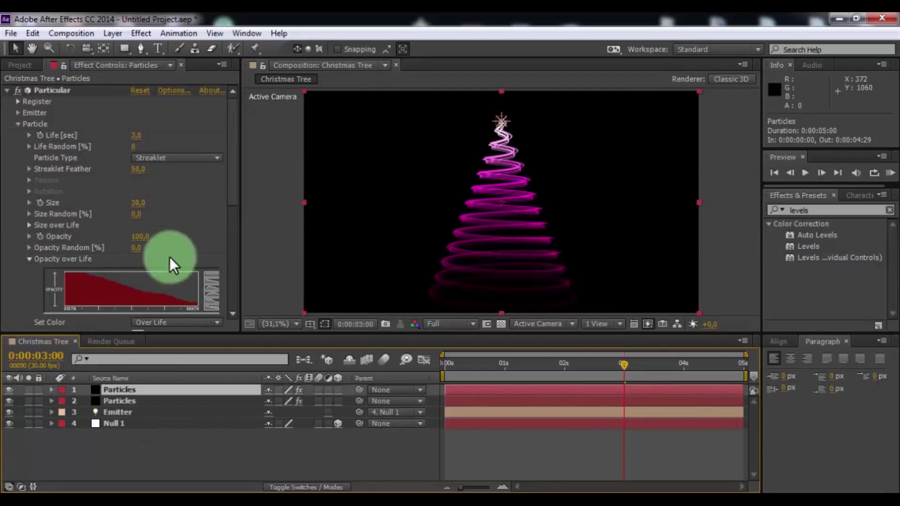
# Switch the copy's Particle Type to Glow Sphere (No DOF) with size 7
pyautogui.click(183, 158)
pyautogui.click(203, 187)
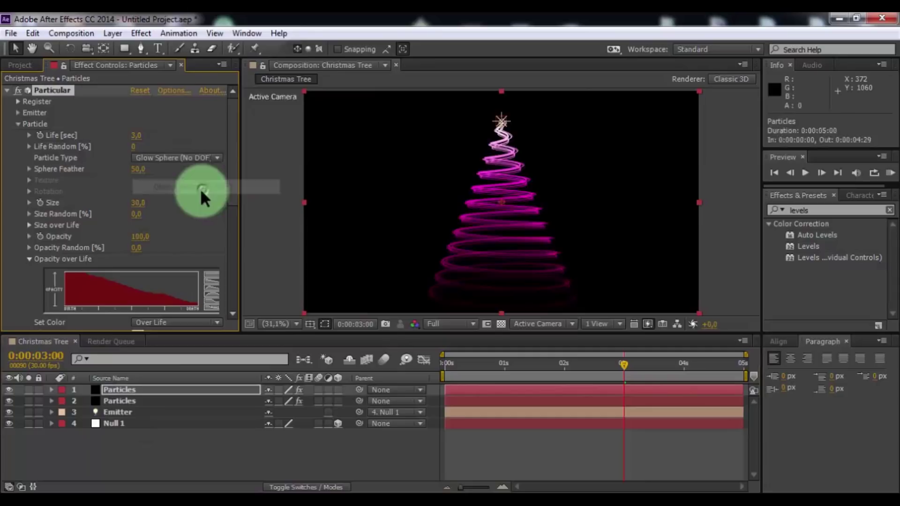
pyautogui.click(136, 204)
pyautogui.write('7')
pyautogui.click(173, 210)
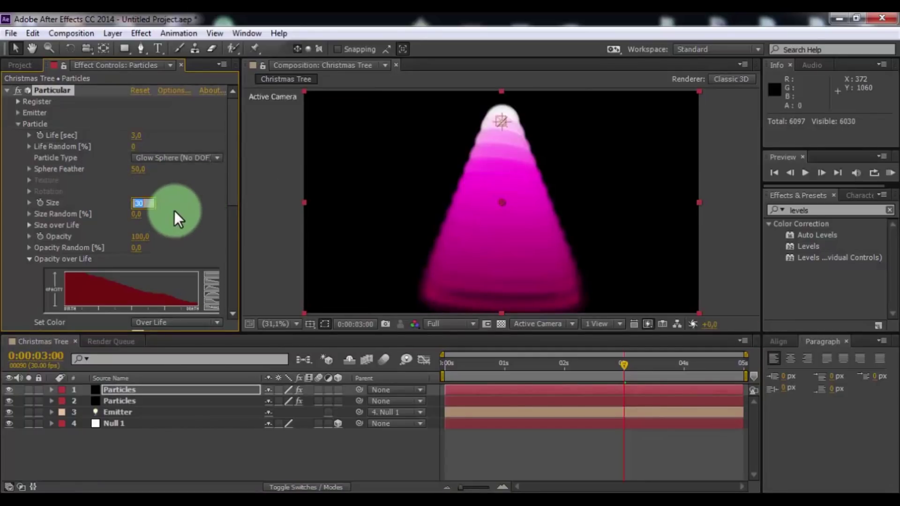
pyautogui.click(85, 276)
# Redraw a steep Opacity over Life fall-off, solo the layer, and set opacity to 25
pyautogui.moveTo(82, 274)
pyautogui.mouseDown()
pyautogui.moveTo(201, 332)
pyautogui.moveTo(178, 342)
pyautogui.mouseUp()
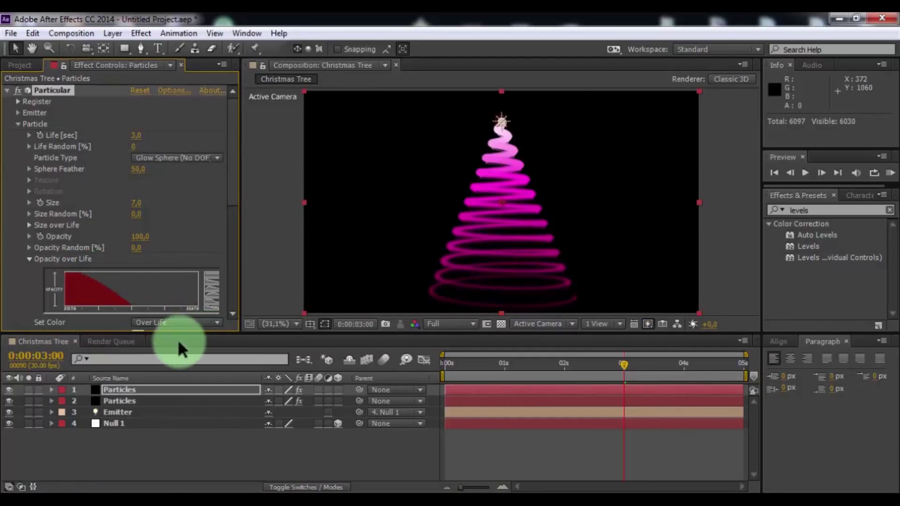
pyautogui.click(28, 390)
pyautogui.moveTo(76, 271)
pyautogui.mouseDown()
pyautogui.moveTo(173, 326)
pyautogui.moveTo(158, 315)
pyautogui.mouseUp()
pyautogui.scroll(-3, 175, 193)
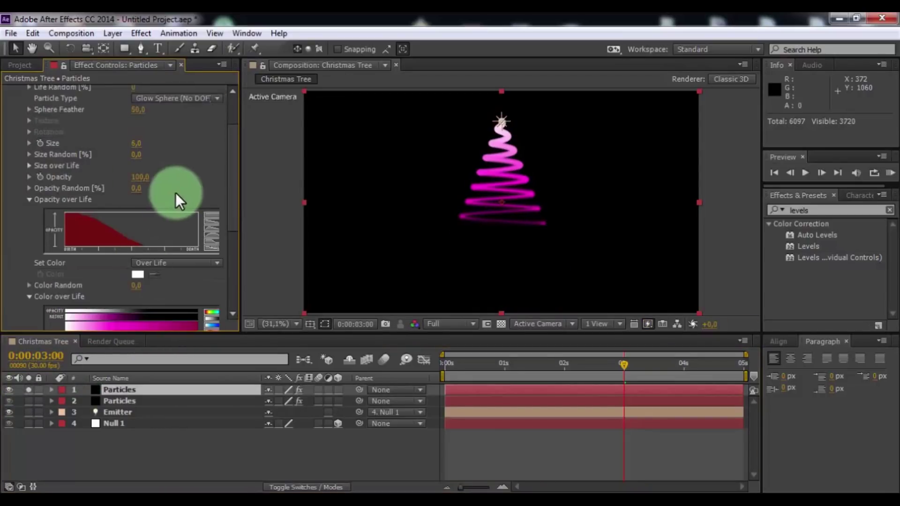
pyautogui.click(30, 200)
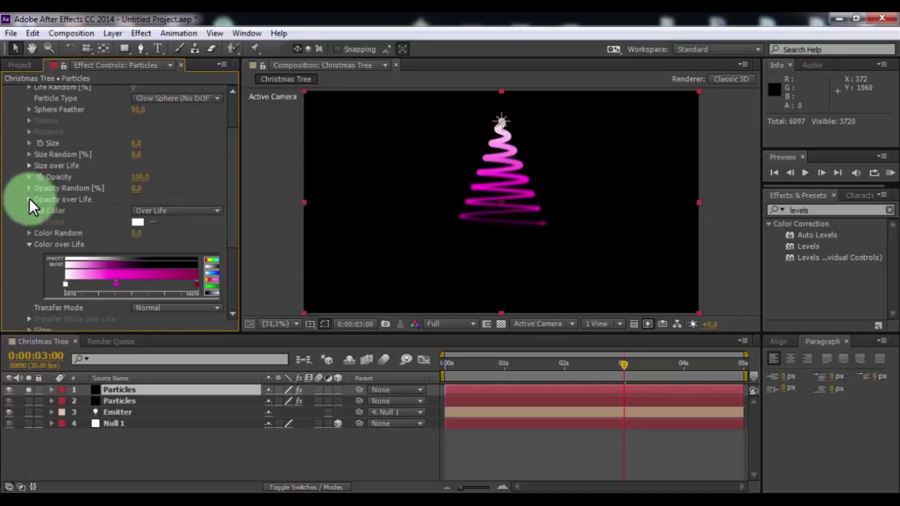
pyautogui.click(29, 245)
pyautogui.moveTo(136, 177); pyautogui.dragTo(162, 171)
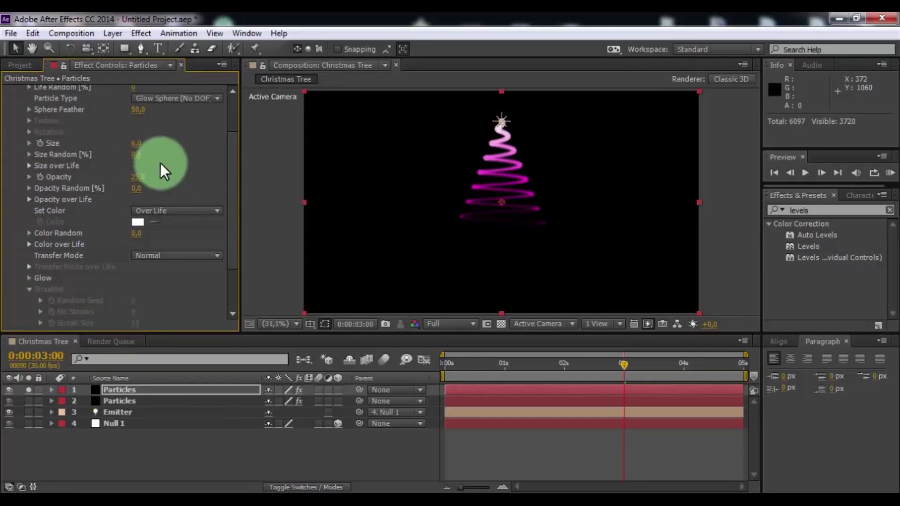
# Keyframe layer 2's Physics Time Factor from 1 at 2:15 to 0 at 3:00, previewing the freeze
pyautogui.keyDown('shift'); pyautogui.click(120, 401); pyautogui.keyUp('shift')
pyautogui.moveTo(231, 191); pyautogui.dragTo(15, 270)
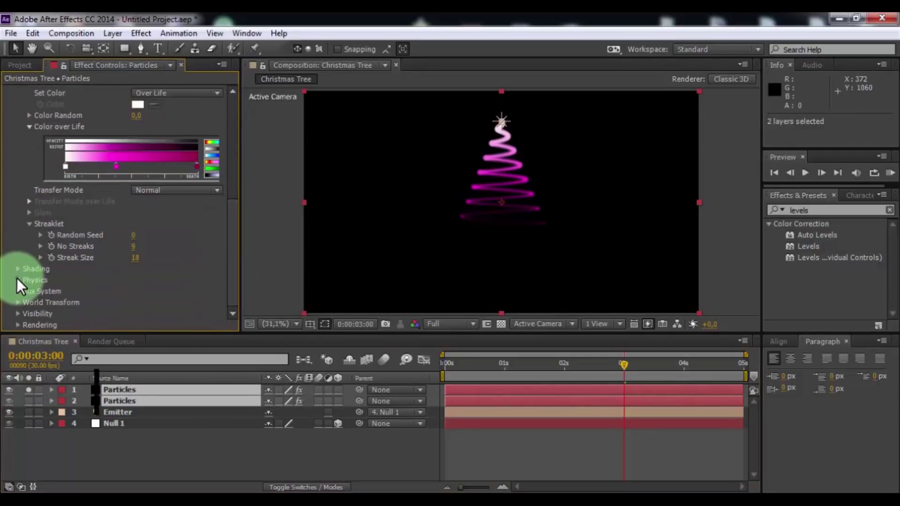
pyautogui.click(17, 279)
pyautogui.moveTo(615, 364); pyautogui.dragTo(595, 367)
pyautogui.click(40, 302)
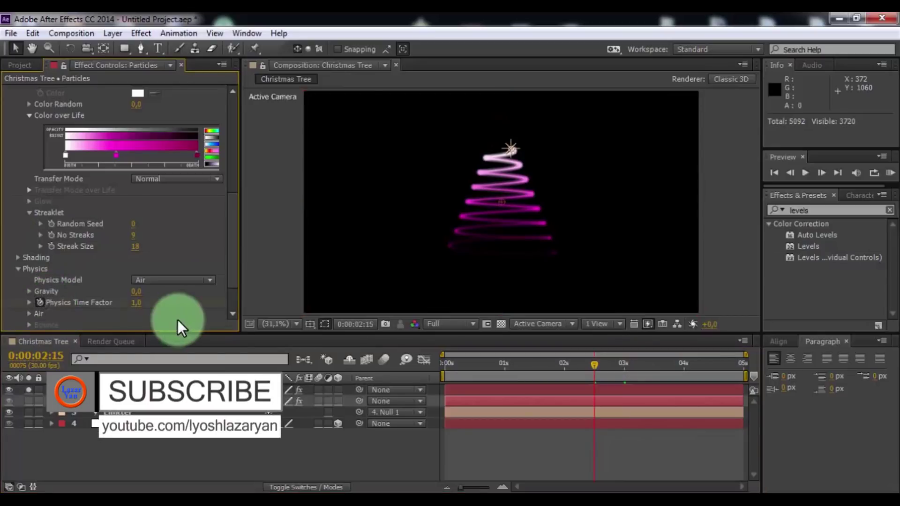
pyautogui.click(623, 367)
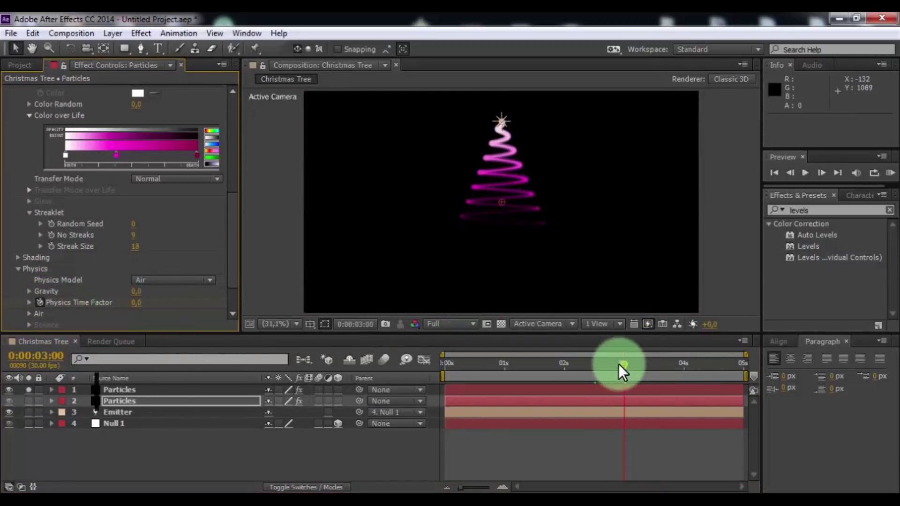
pyautogui.moveTo(622, 371); pyautogui.dragTo(595, 378)
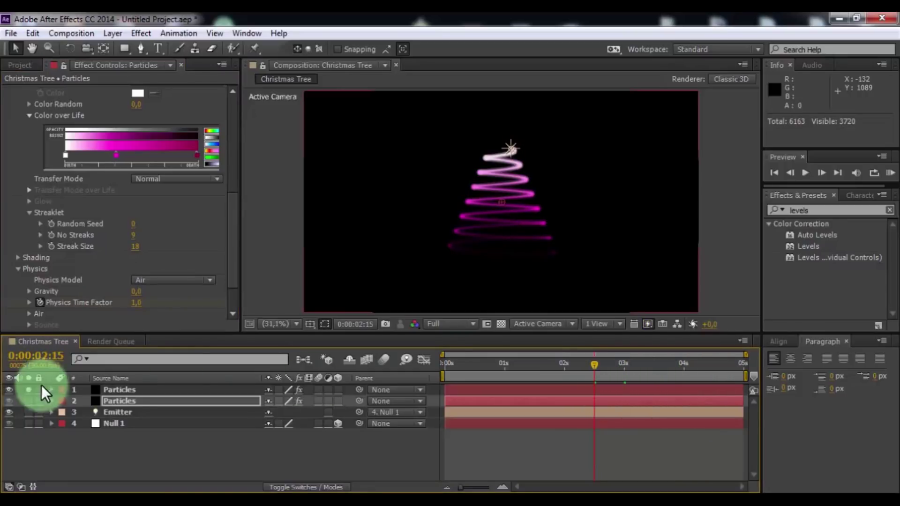
pyautogui.click(116, 390)
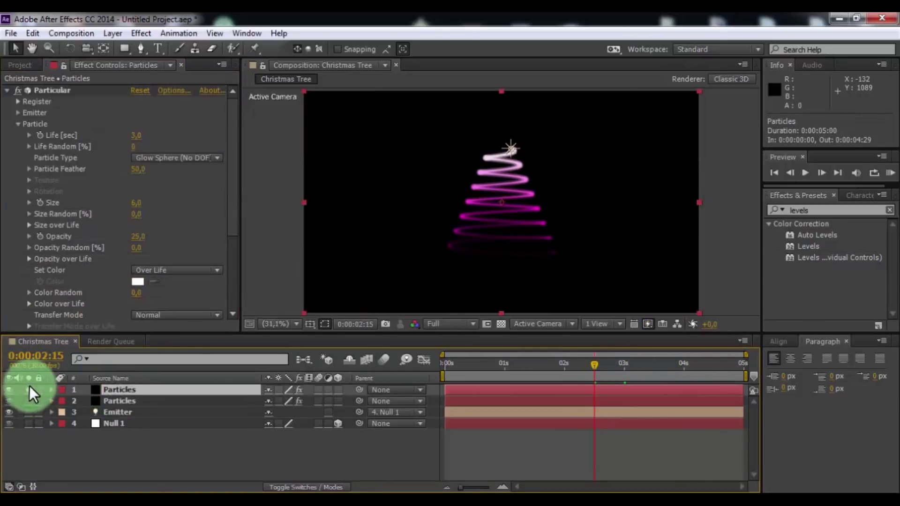
# Keyframe the glow-sphere layer's Physics Time Factor from 1 at 2:15 to 0 at 3:00
pyautogui.click(564, 388)
pyautogui.click(515, 400)
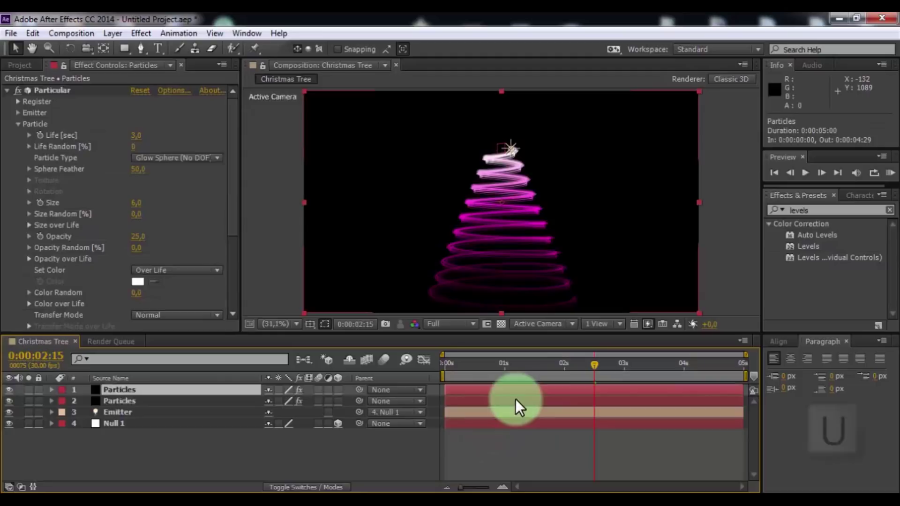
pyautogui.press('u')
pyautogui.click(566, 389)
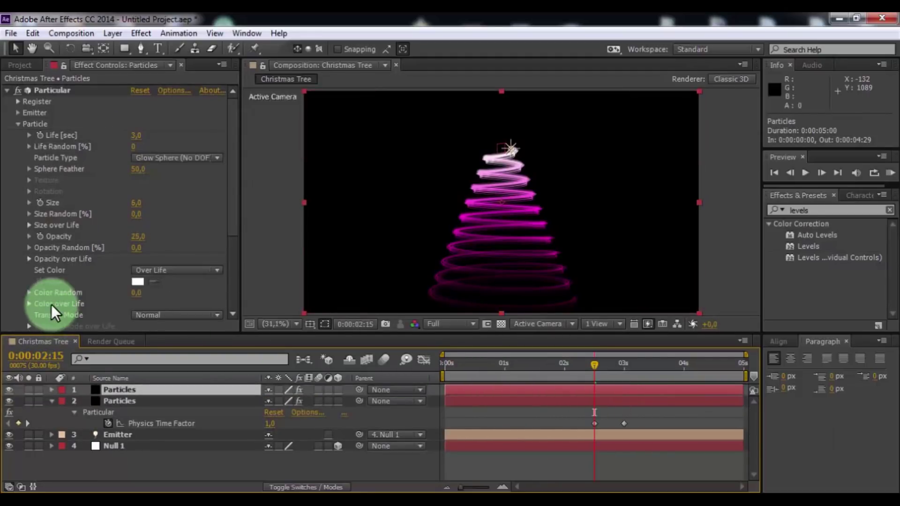
pyautogui.scroll(-5, 72, 296)
pyautogui.click(19, 286)
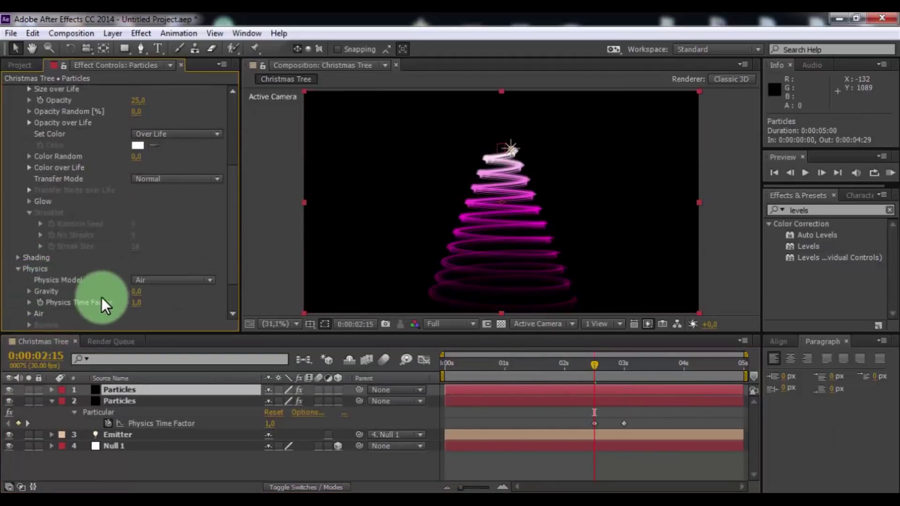
pyautogui.click(41, 302)
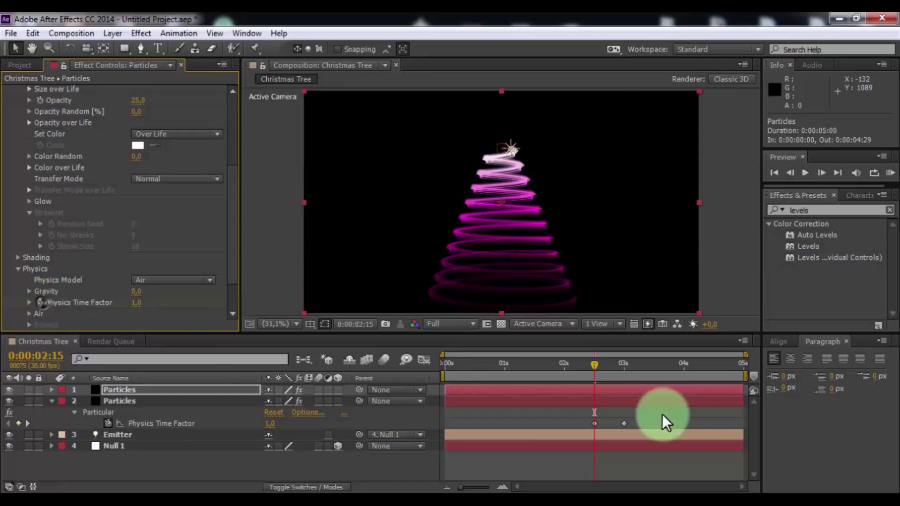
pyautogui.click(626, 365)
pyautogui.moveTo(136, 303); pyautogui.dragTo(134, 299)
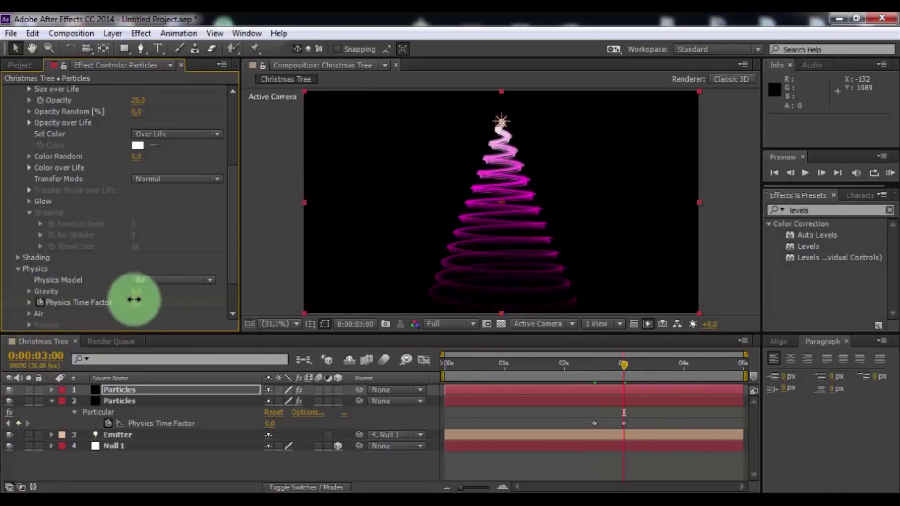
pyautogui.click(646, 384)
pyautogui.moveTo(539, 366); pyautogui.dragTo(665, 375)
# Duplicate the top Particles layer and switch its Particle Type to Star (No DOF)
pyautogui.click(120, 392)
pyautogui.hotkey('ctrl', 'd')
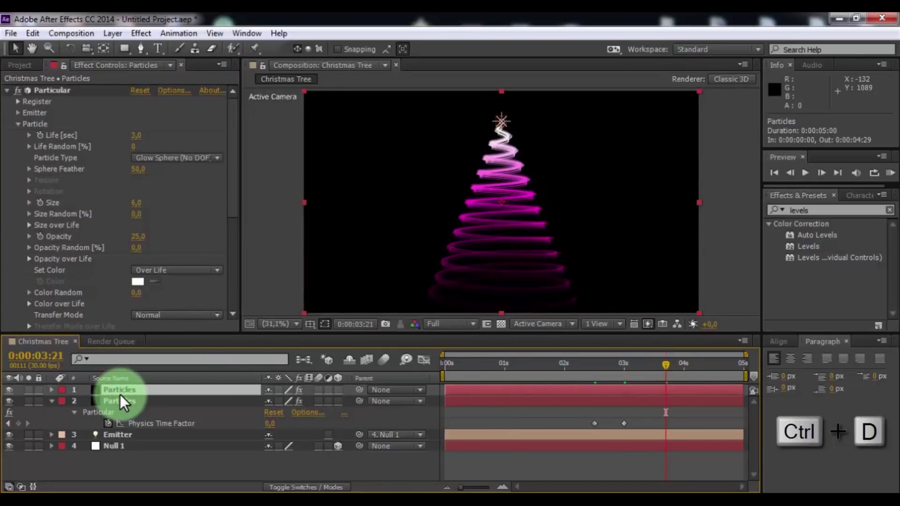
pyautogui.click(173, 158)
pyautogui.click(179, 205)
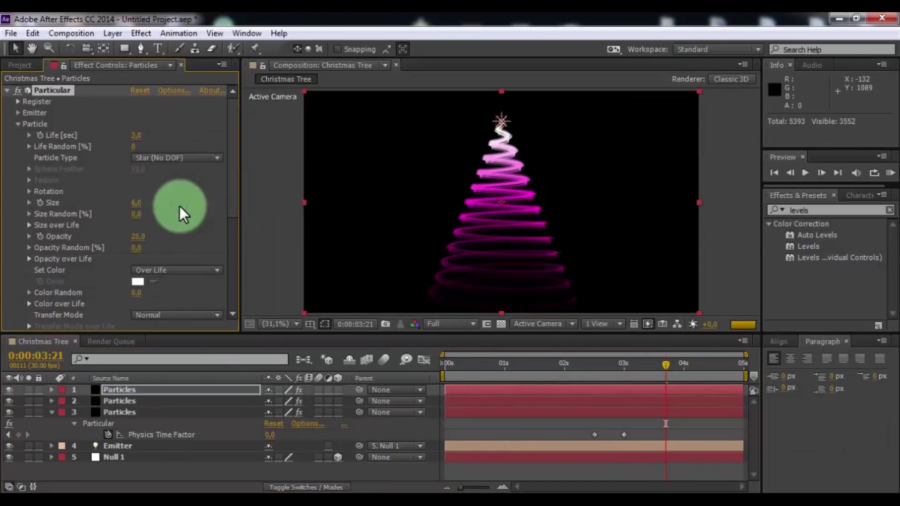
# Set Emitter Velocity to 30 and draw a long, gradually falling Opacity over Life ramp
pyautogui.click(18, 114)
pyautogui.scroll(-1, 70, 132)
pyautogui.moveTo(138, 216); pyautogui.dragTo(160, 209)
pyautogui.click(17, 91)
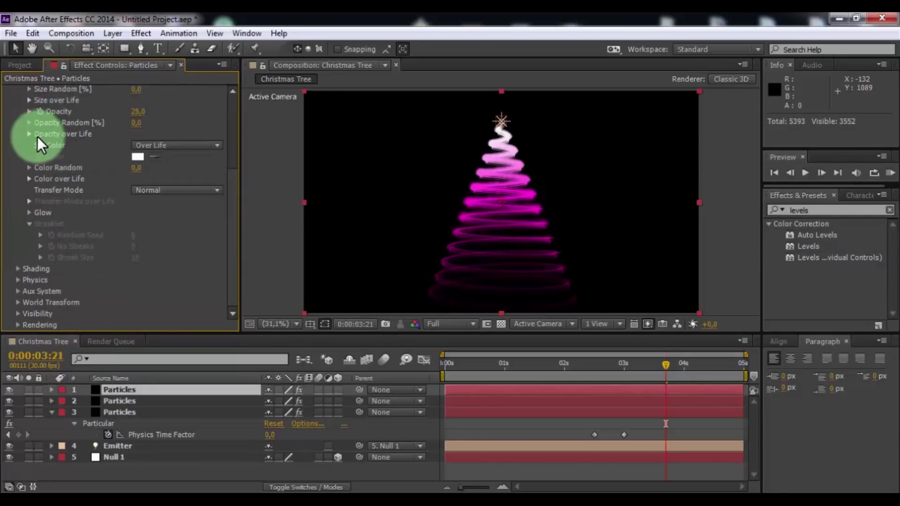
pyautogui.click(28, 163)
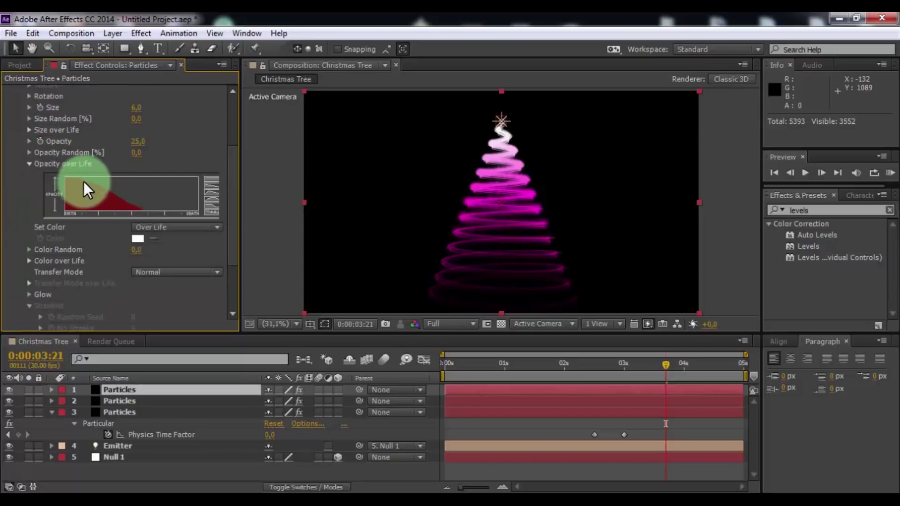
pyautogui.moveTo(84, 182); pyautogui.dragTo(198, 197)
pyautogui.click(63, 413)
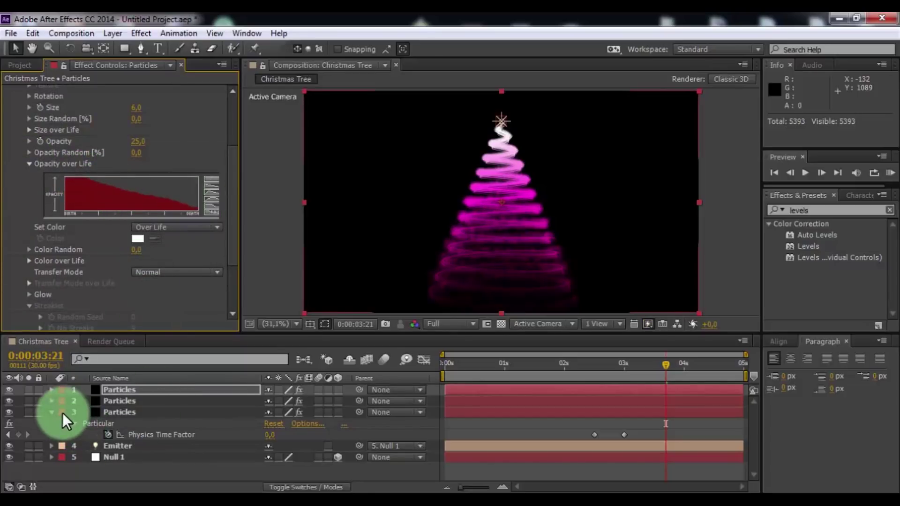
pyautogui.click(52, 410)
# Create a new solid named BG and move it to the bottom of the layer stack
pyautogui.rightClick(89, 448)
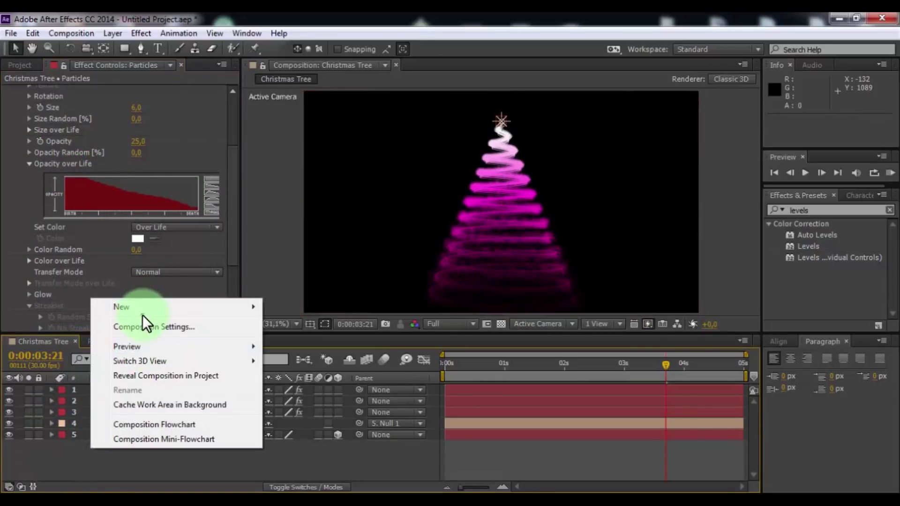
pyautogui.moveTo(140, 310)
pyautogui.click(289, 346)
pyautogui.write('BG')
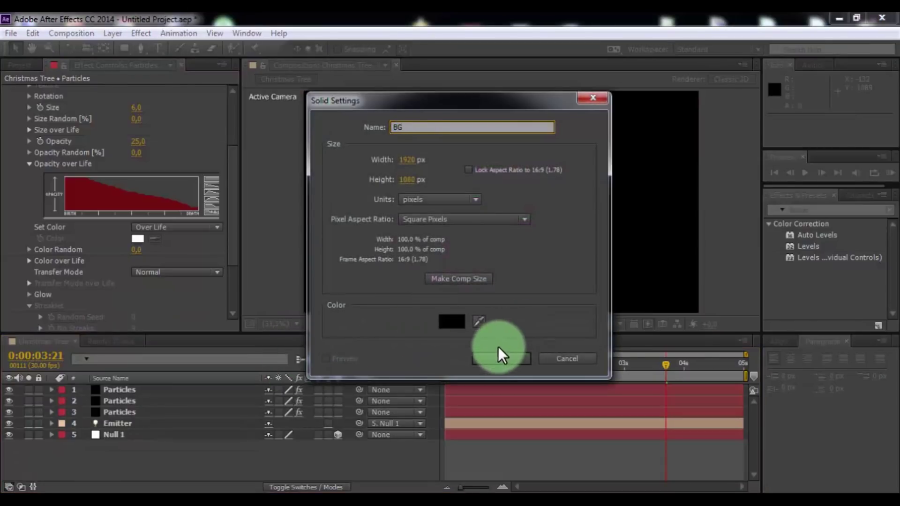
pyautogui.click(500, 357)
pyautogui.moveTo(123, 390); pyautogui.dragTo(126, 457)
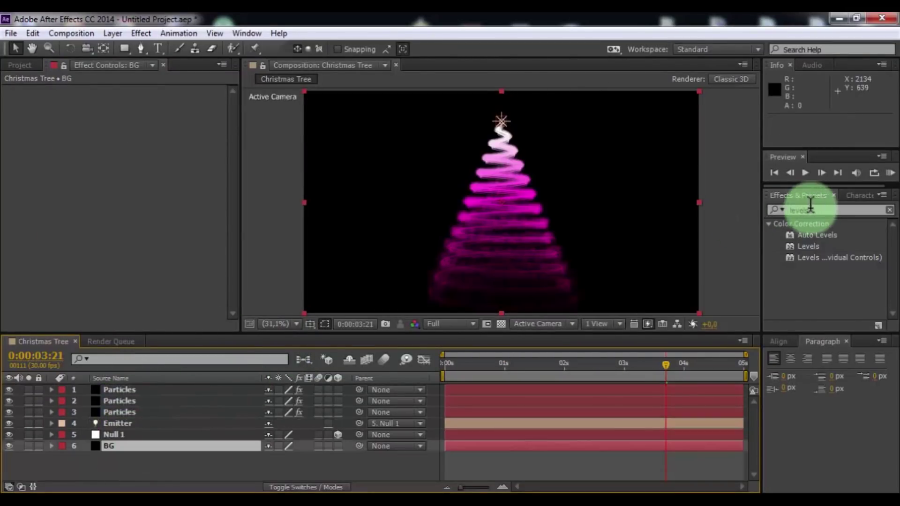
# Apply Gradient Ramp to BG, set it to Radial with a black End Color
pyautogui.doubleClick(811, 209)
pyautogui.write('ram')
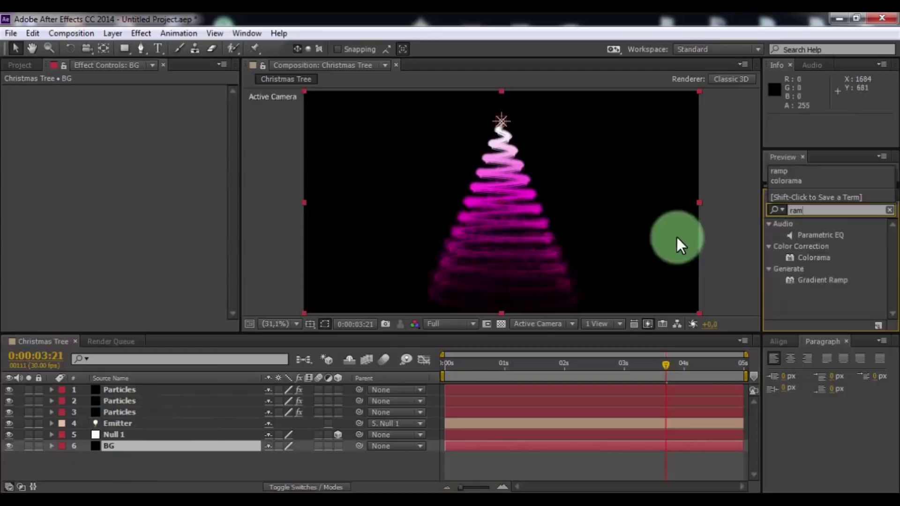
pyautogui.write('p')
pyautogui.moveTo(816, 236); pyautogui.dragTo(122, 446)
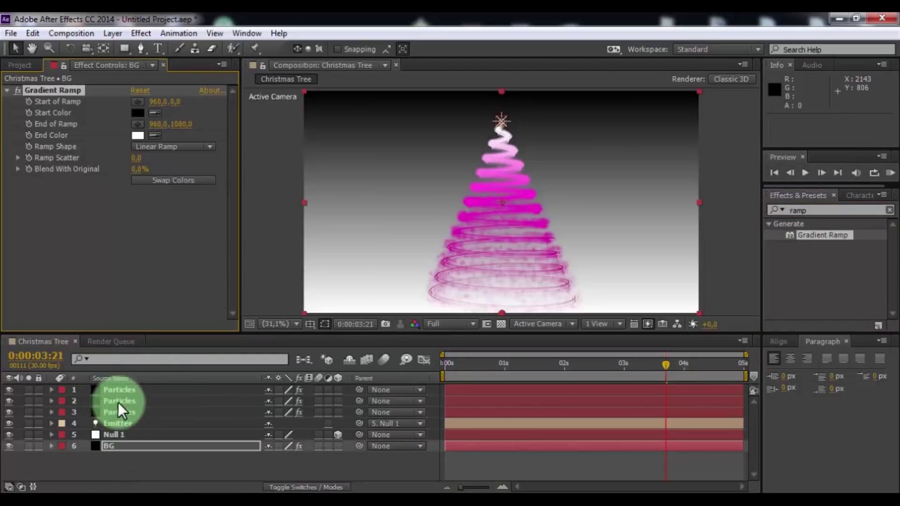
pyautogui.click(173, 149)
pyautogui.click(172, 177)
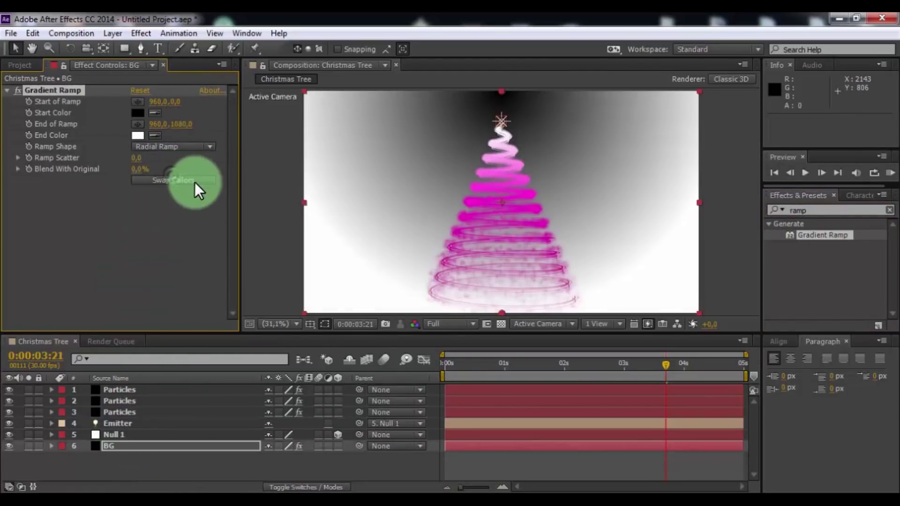
pyautogui.click(138, 136)
pyautogui.moveTo(125, 241); pyautogui.dragTo(4, 483)
pyautogui.click(319, 188)
# Set the Start Color to dark purple #340826 and move the ramp points around the tree
pyautogui.click(138, 113)
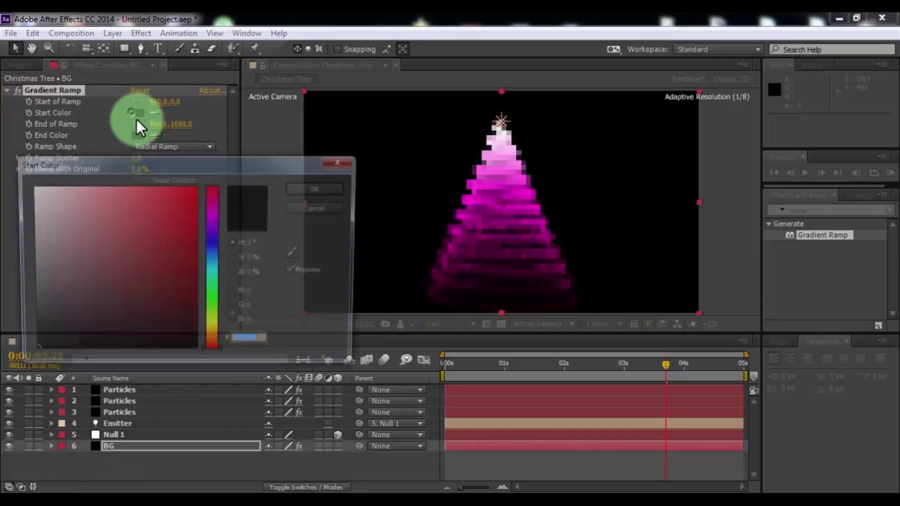
pyautogui.moveTo(201, 226); pyautogui.dragTo(217, 207)
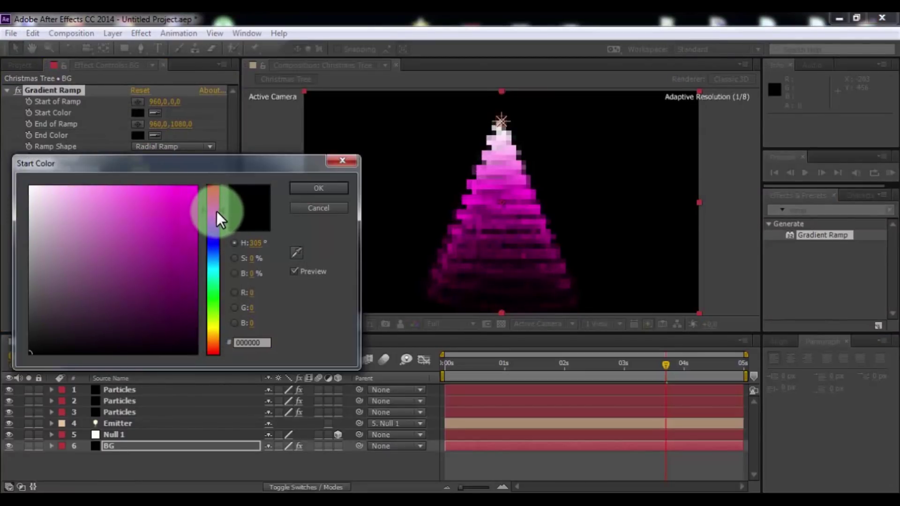
pyautogui.click(178, 311)
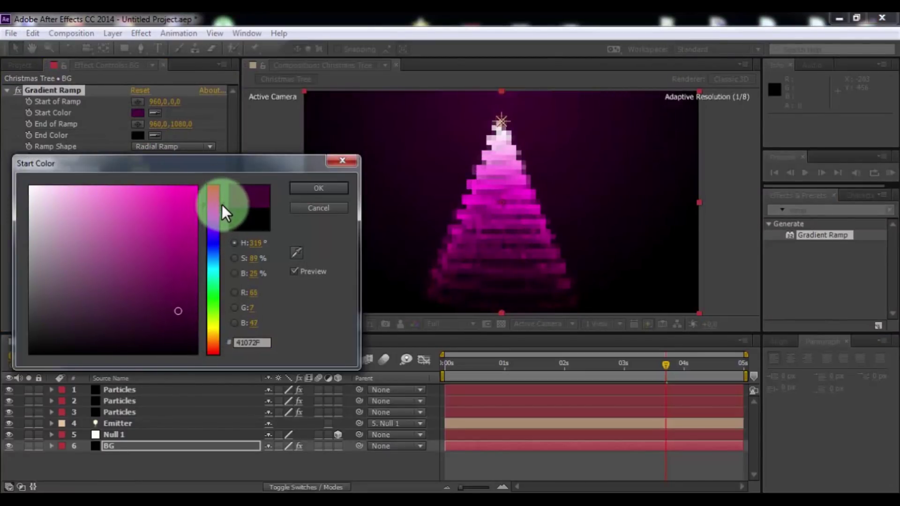
pyautogui.click(171, 319)
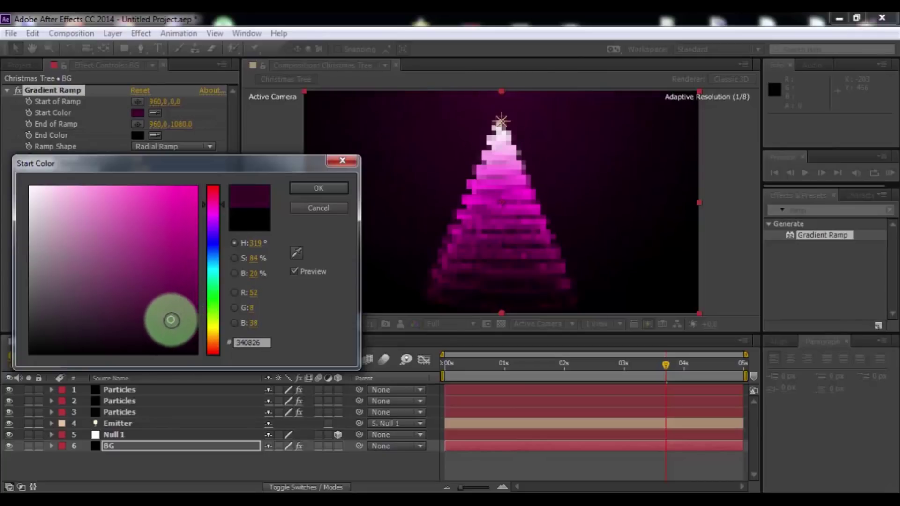
pyautogui.click(308, 188)
pyautogui.moveTo(496, 91); pyautogui.dragTo(499, 185)
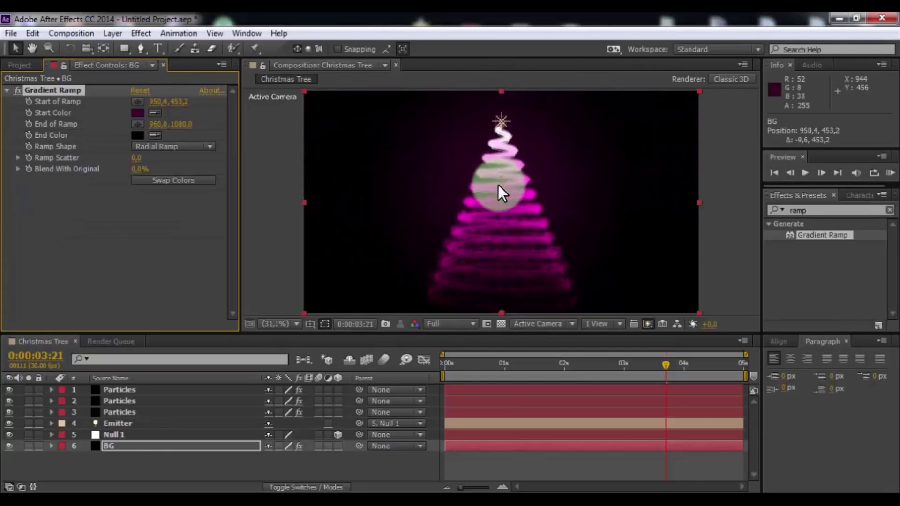
pyautogui.moveTo(501, 312); pyautogui.dragTo(502, 403)
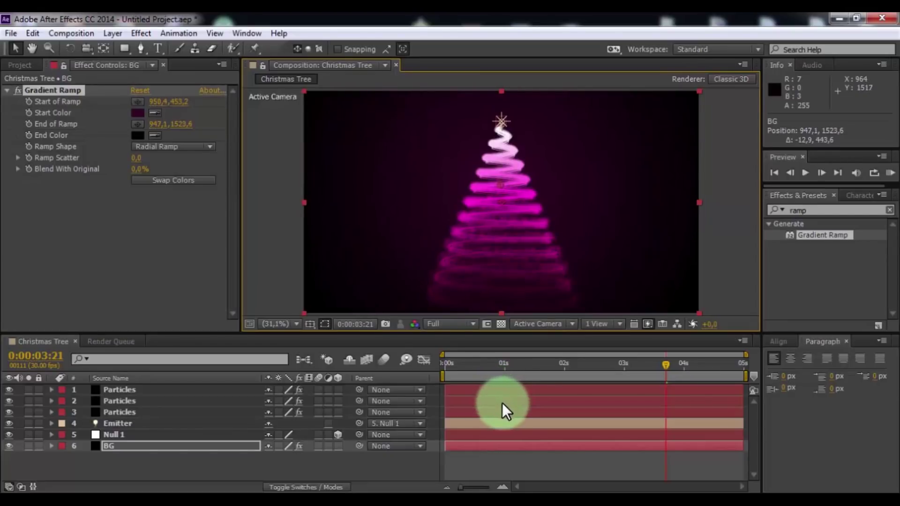
# Add a 50mm Camera 1 and scrub its Position Z back to -3602.7
pyautogui.rightClick(369, 474)
pyautogui.moveTo(405, 327)
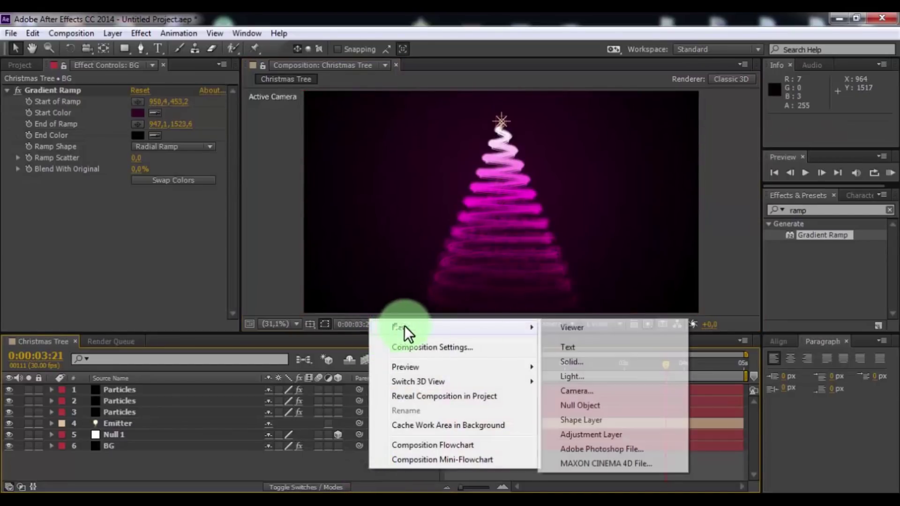
pyautogui.click(582, 392)
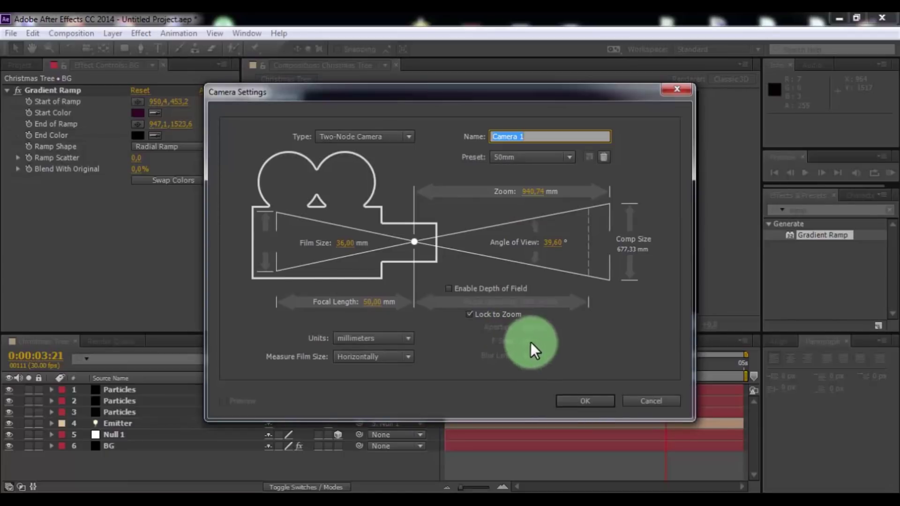
pyautogui.click(566, 402)
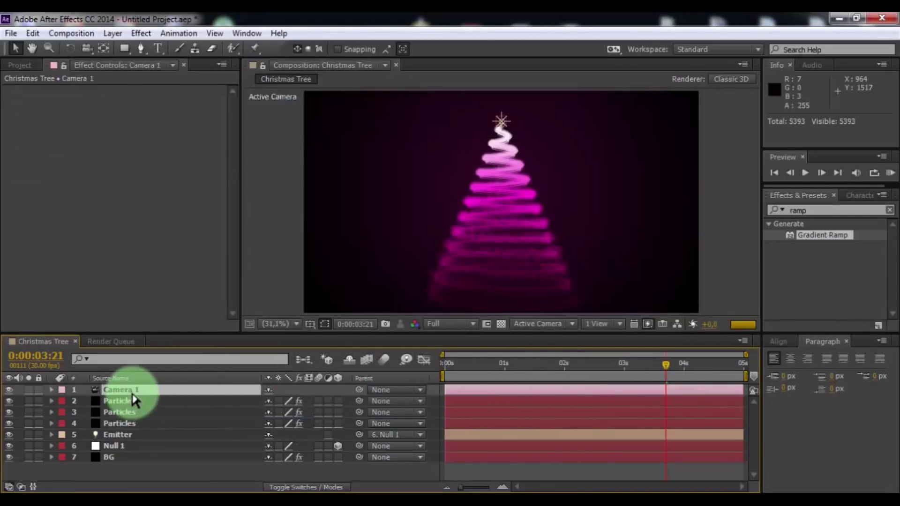
pyautogui.click(52, 390)
pyautogui.click(62, 401)
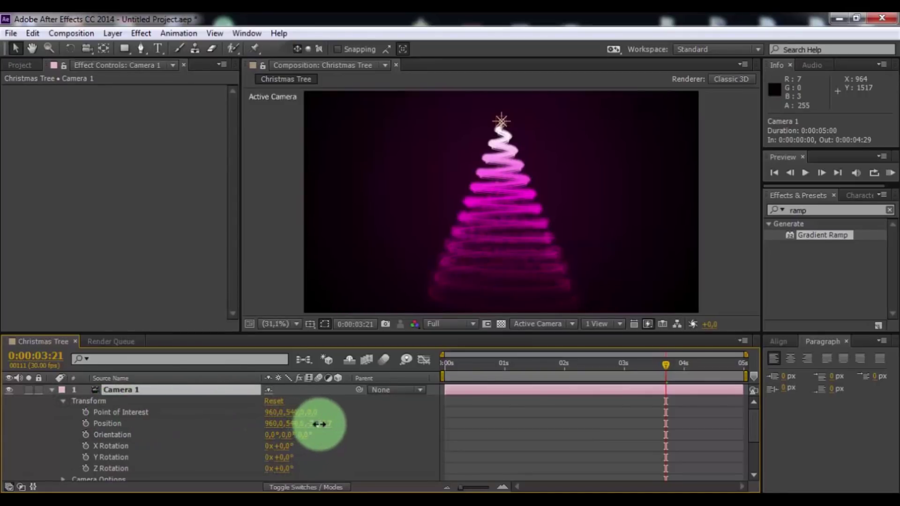
pyautogui.moveTo(319, 424); pyautogui.dragTo(10, 412)
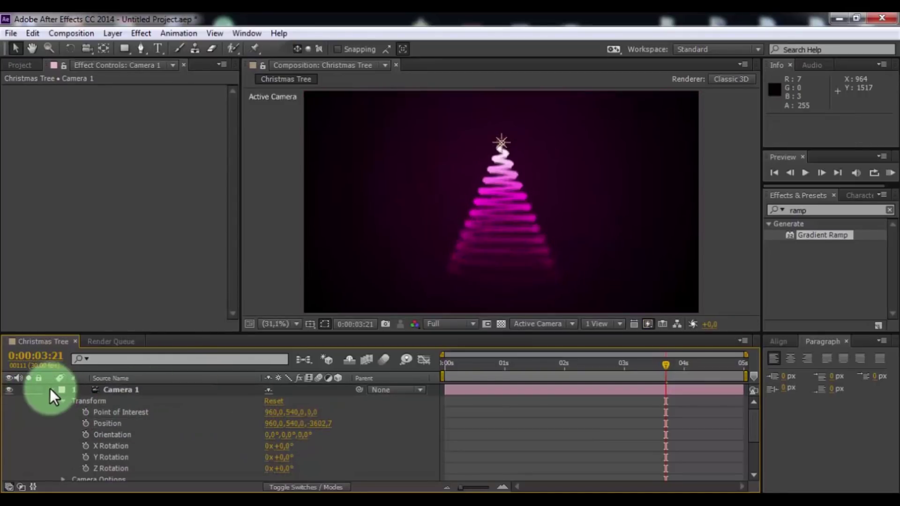
pyautogui.click(51, 391)
# Add a new adjustment layer to the composition
pyautogui.rightClick(236, 464)
pyautogui.click(294, 323)
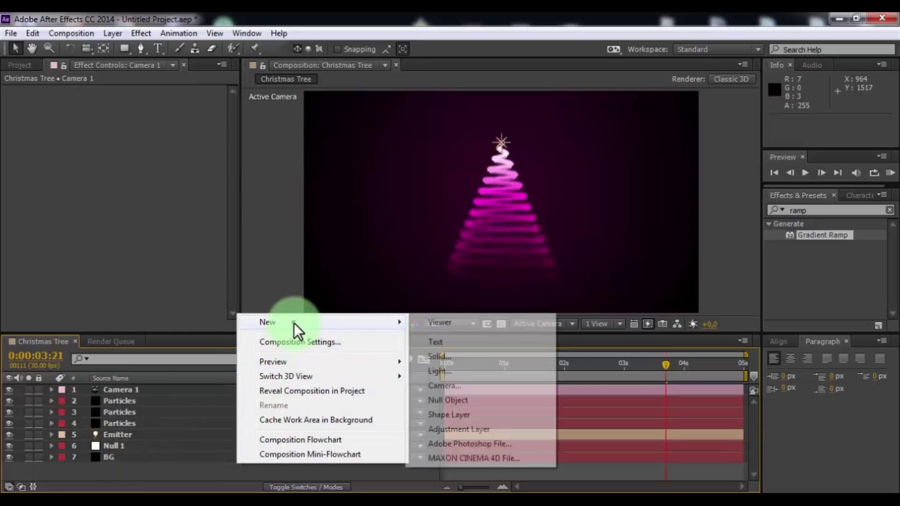
pyautogui.click(474, 429)
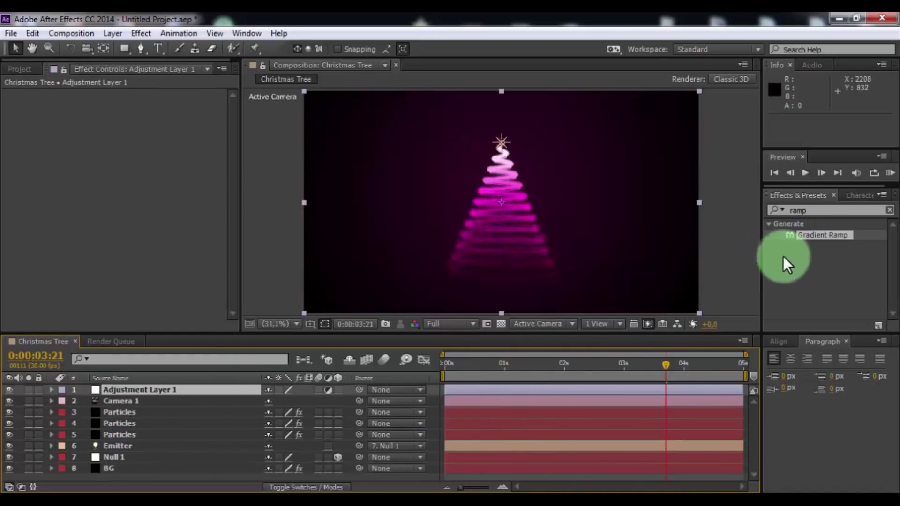
# Apply Glow to the adjustment layer with threshold 94.5%, radius 82 and intensity 0.3
pyautogui.click(804, 209)
pyautogui.write('glow')
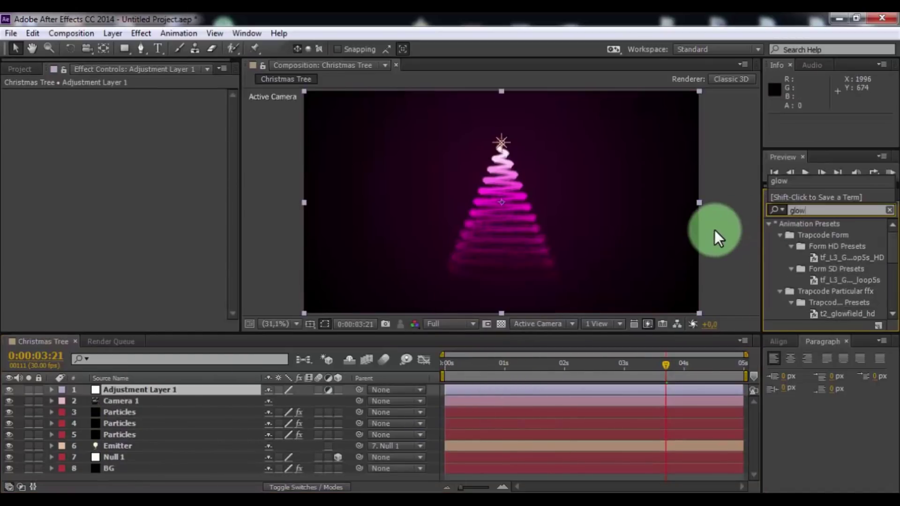
pyautogui.moveTo(893, 236); pyautogui.dragTo(891, 297)
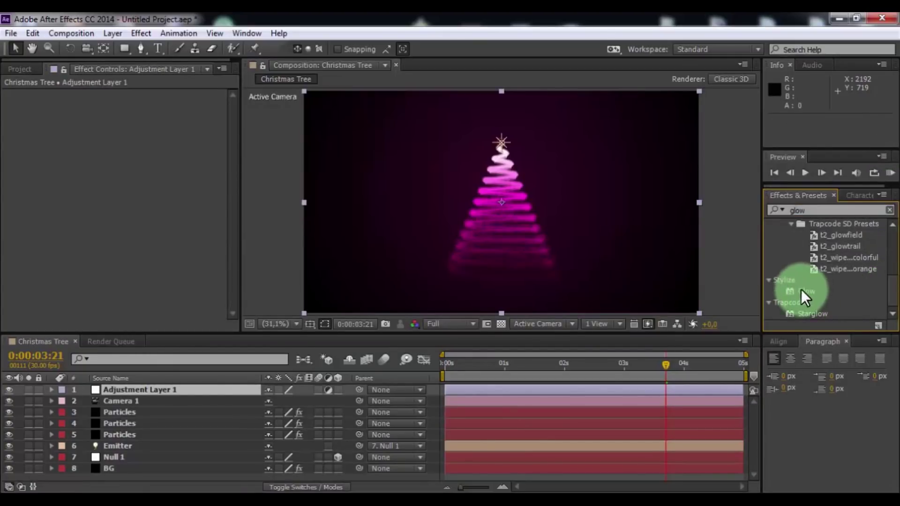
pyautogui.moveTo(806, 292); pyautogui.dragTo(140, 392)
pyautogui.moveTo(139, 116)
pyautogui.mouseDown()
pyautogui.moveTo(170, 114)
pyautogui.moveTo(164, 128)
pyautogui.moveTo(199, 132)
pyautogui.moveTo(176, 158)
pyautogui.moveTo(94, 141)
pyautogui.moveTo(169, 151)
pyautogui.moveTo(133, 137)
pyautogui.moveTo(184, 138)
pyautogui.mouseUp()
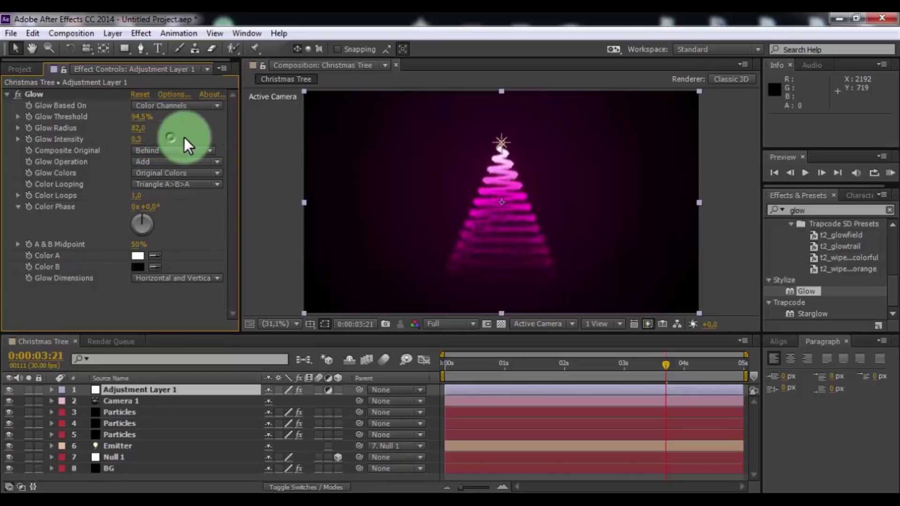
pyautogui.moveTo(671, 375); pyautogui.dragTo(527, 368)
# Add christmas_star.png from the Project panel to the top of the layers and shrink it
pyautogui.click(145, 473)
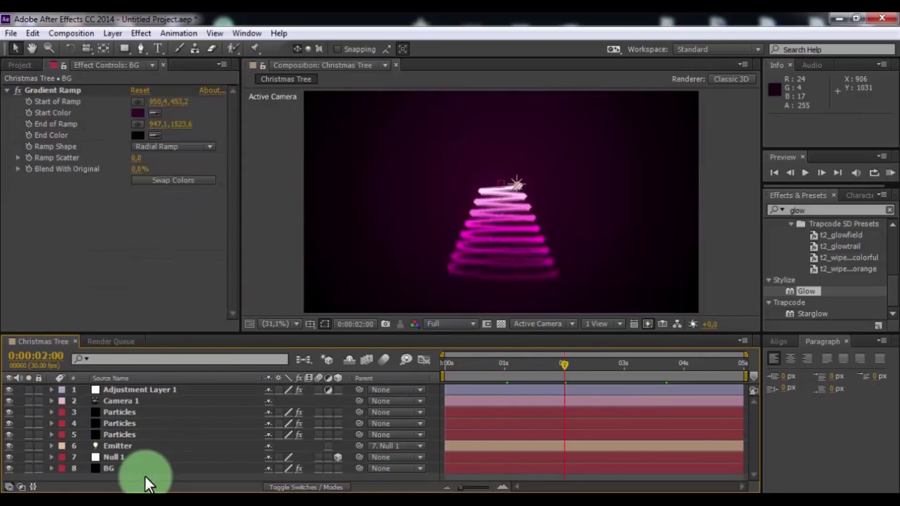
pyautogui.click(20, 65)
pyautogui.moveTo(44, 194); pyautogui.dragTo(117, 389)
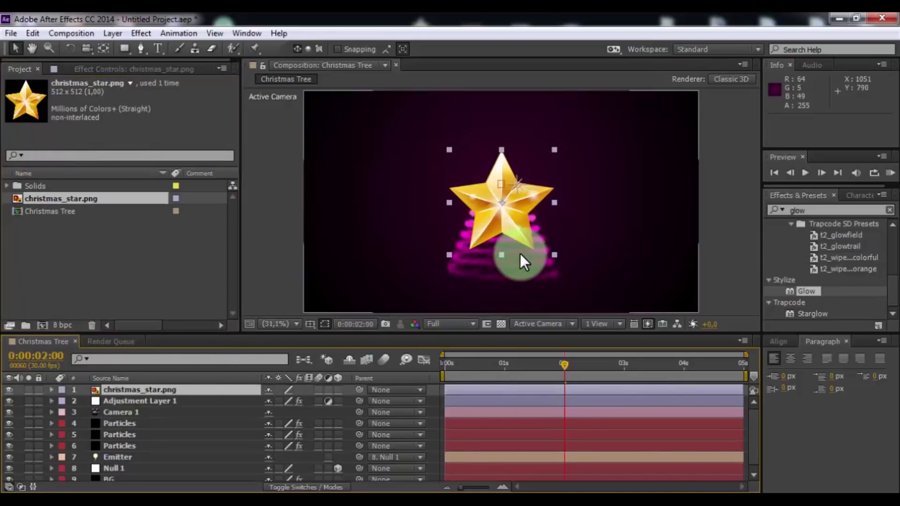
pyautogui.press('s')
pyautogui.moveTo(300, 402); pyautogui.dragTo(277, 407)
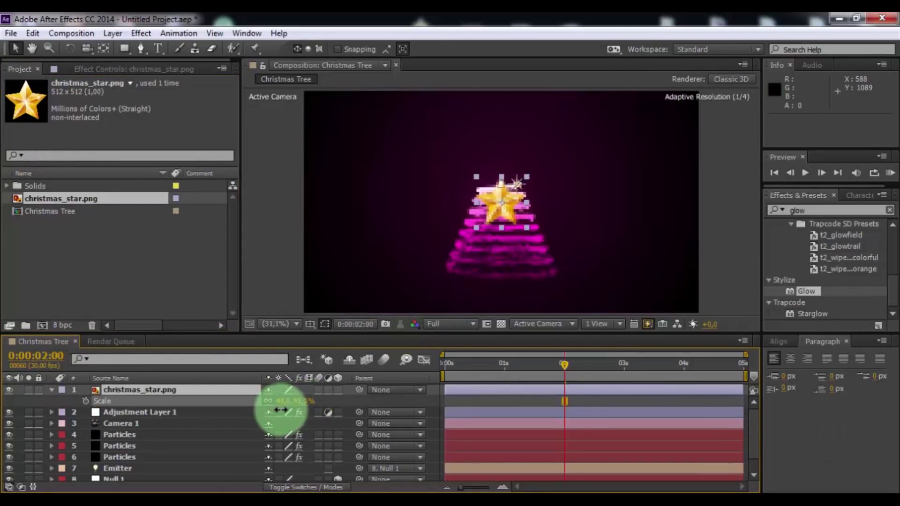
# Scale the star to 32% and position it on the tree's tip
pyautogui.click(625, 369)
pyautogui.moveTo(506, 201); pyautogui.dragTo(507, 153)
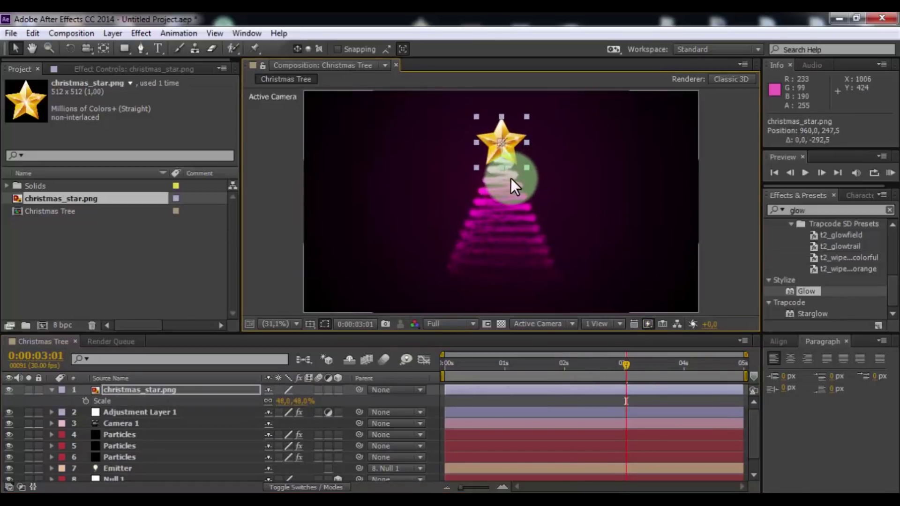
pyautogui.moveTo(300, 401); pyautogui.dragTo(295, 406)
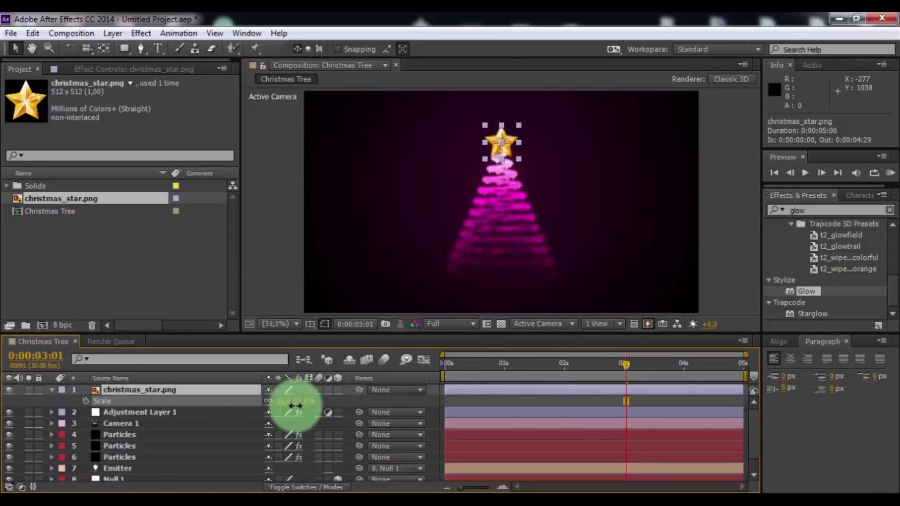
pyautogui.scroll(4, 505, 164)
pyautogui.moveTo(505, 162); pyautogui.dragTo(454, 270)
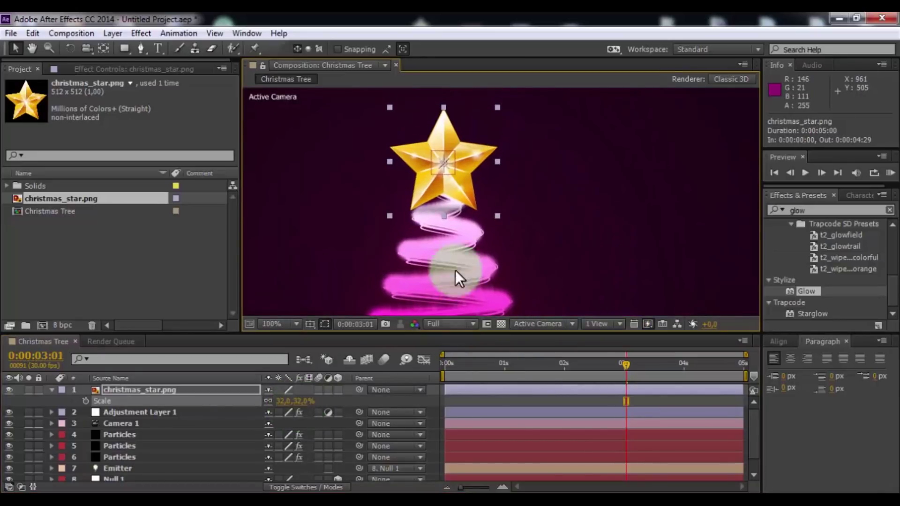
pyautogui.moveTo(451, 173); pyautogui.dragTo(454, 170)
pyautogui.scroll(-2, 441, 205)
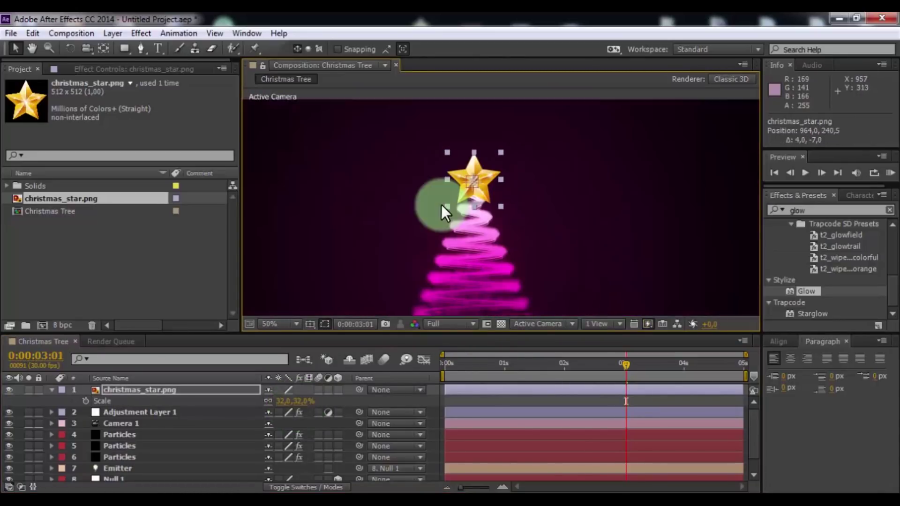
# Set a 0% Opacity keyframe on the star at 2:27
pyautogui.click(187, 390)
pyautogui.press('t')
pyautogui.moveTo(600, 343); pyautogui.dragTo(618, 366)
pyautogui.click(85, 402)
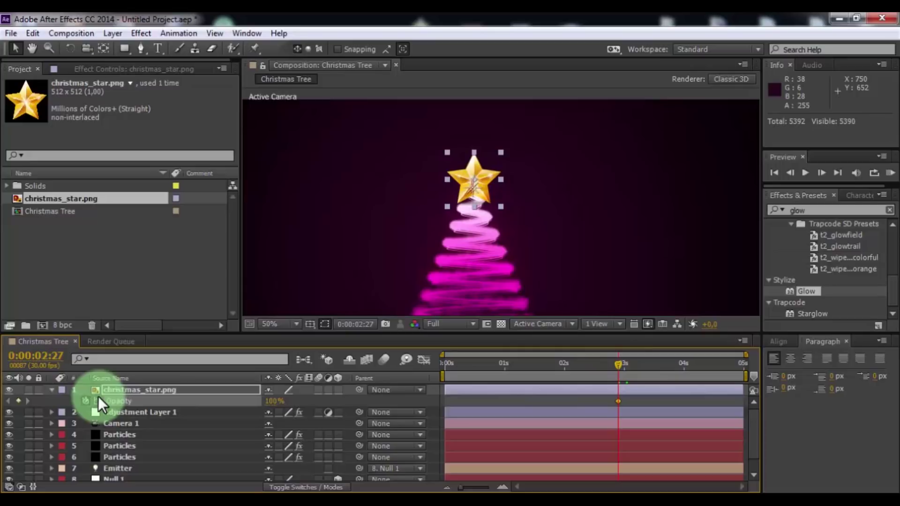
pyautogui.click(273, 401)
pyautogui.write('0')
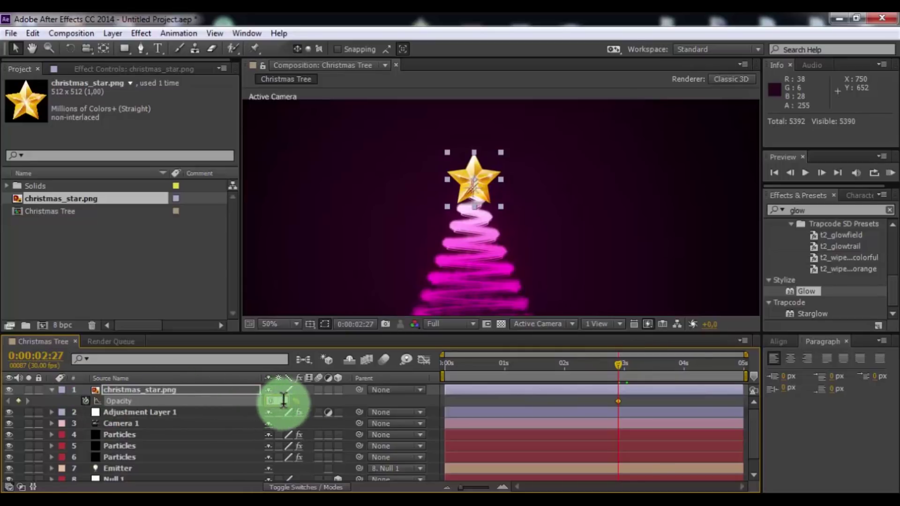
pyautogui.press('Return')
# Set the star's Opacity to 100% at 3:02
pyautogui.moveTo(627, 364); pyautogui.dragTo(628, 365)
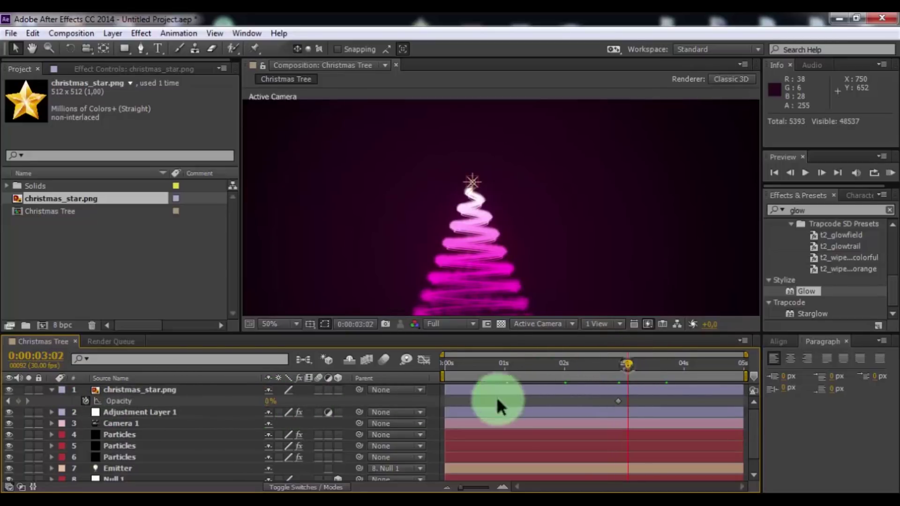
pyautogui.click(271, 401)
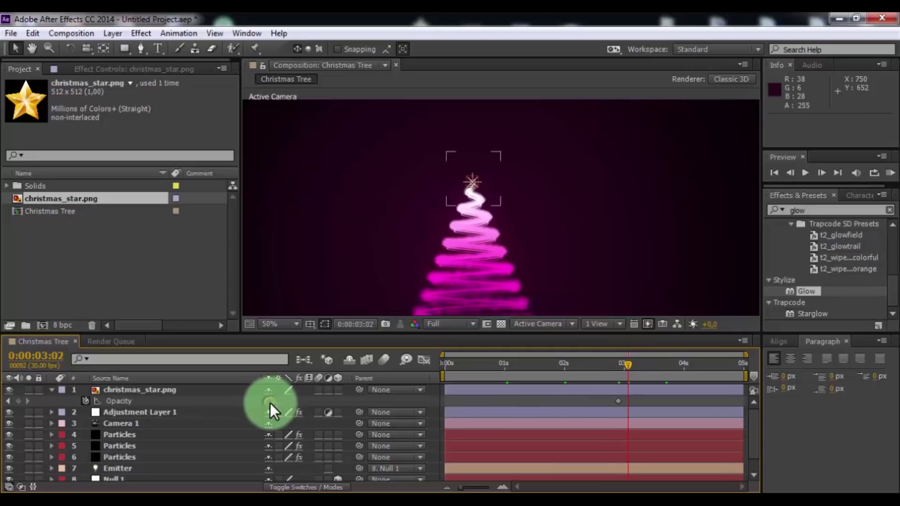
pyautogui.click(271, 401)
pyautogui.write('100')
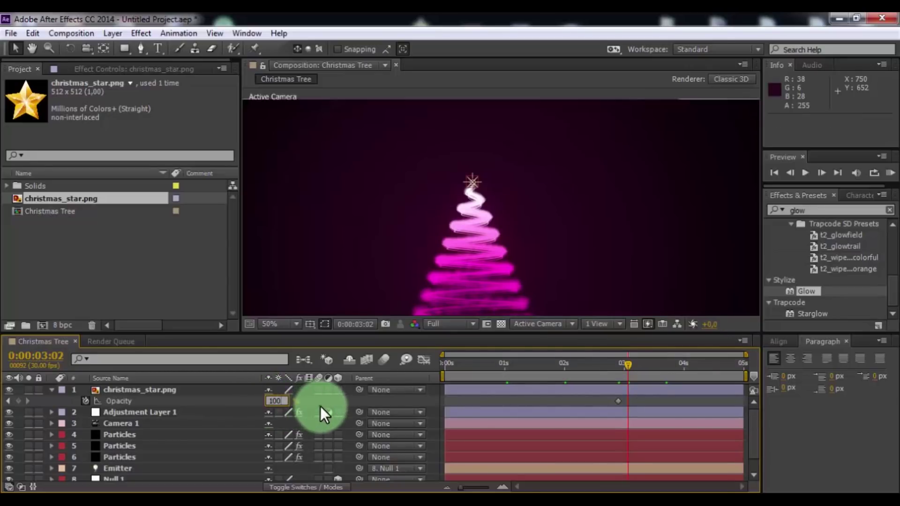
pyautogui.press('Return')
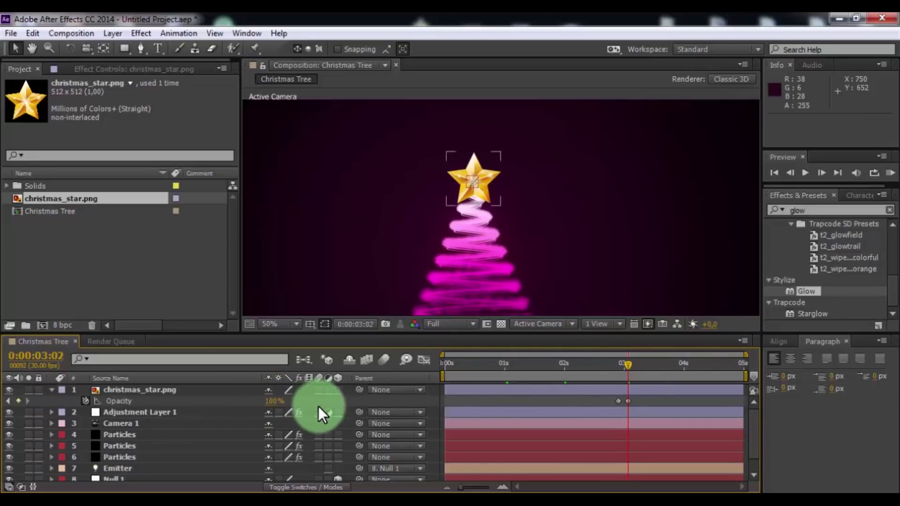
pyautogui.click(49, 389)
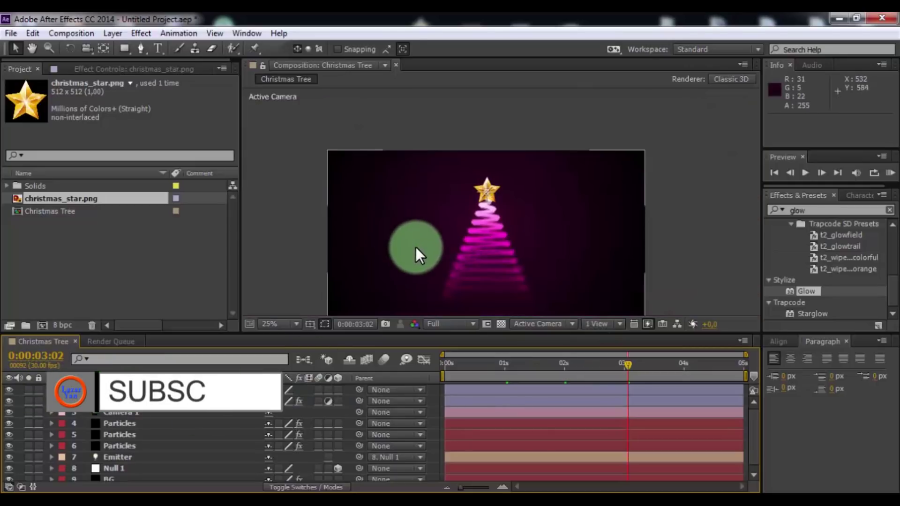
# Set the viewer magnification to Fit and move the current-time indicator back to 0:00:00:00
pyautogui.scroll(-2, 413, 248)
pyautogui.click(295, 324)
pyautogui.click(293, 85)
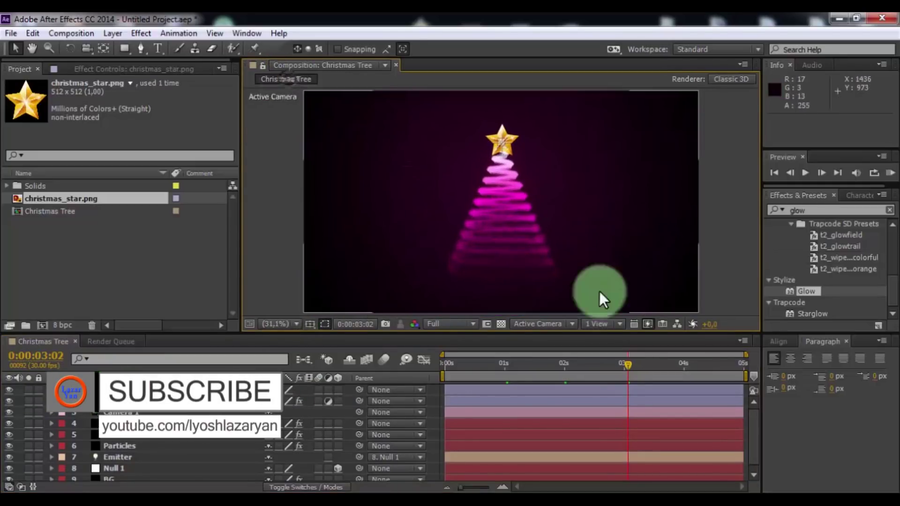
pyautogui.moveTo(625, 364); pyautogui.dragTo(533, 364)
pyautogui.click(442, 362)
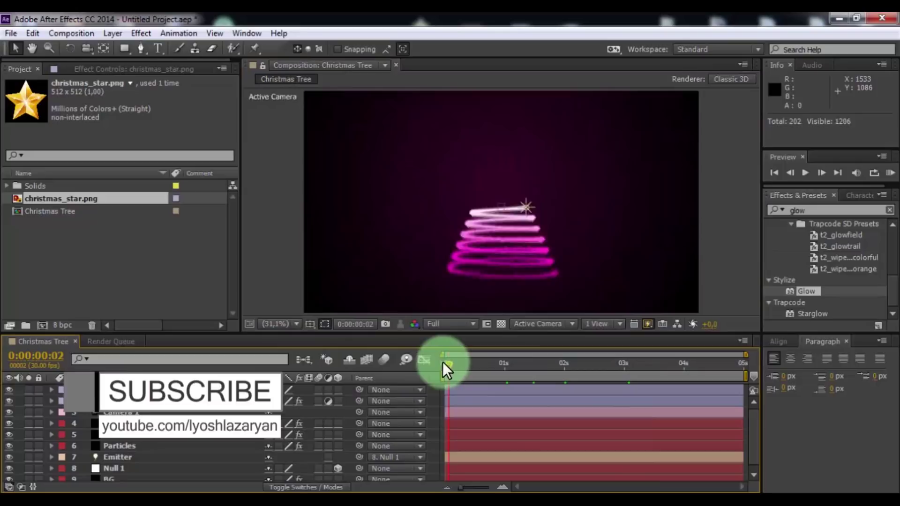